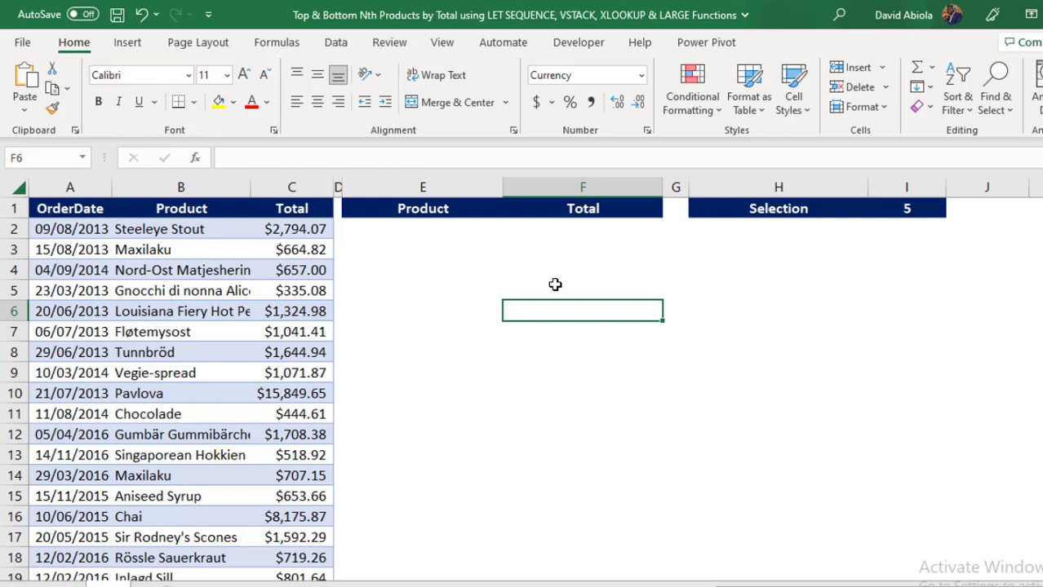
Check the name of the order table and the list of choices for the Selection value in I1.
{"action": "left_click", "coordinate": [173, 286]}
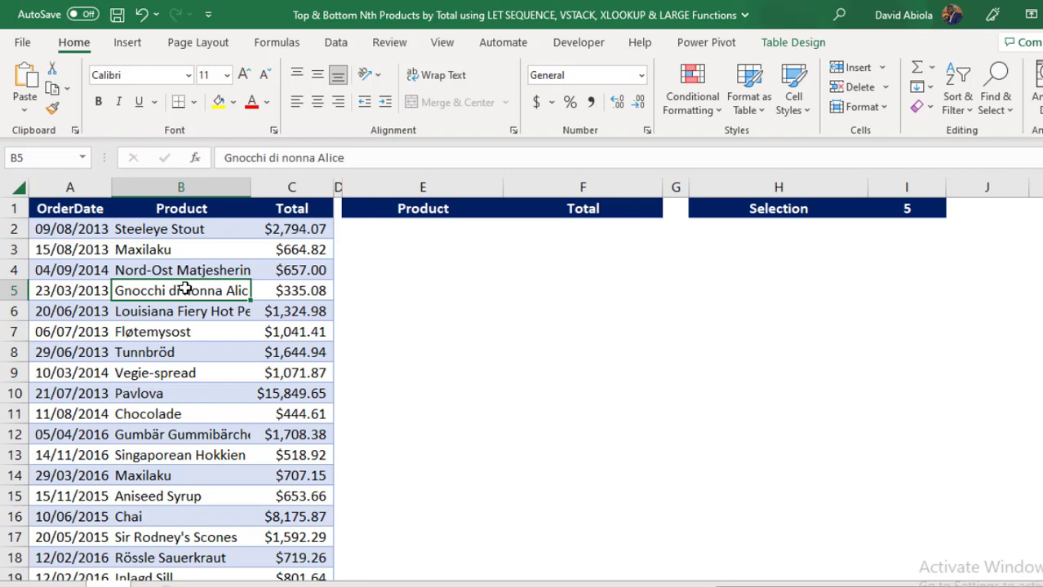
{"action": "left_click", "coordinate": [806, 45]}
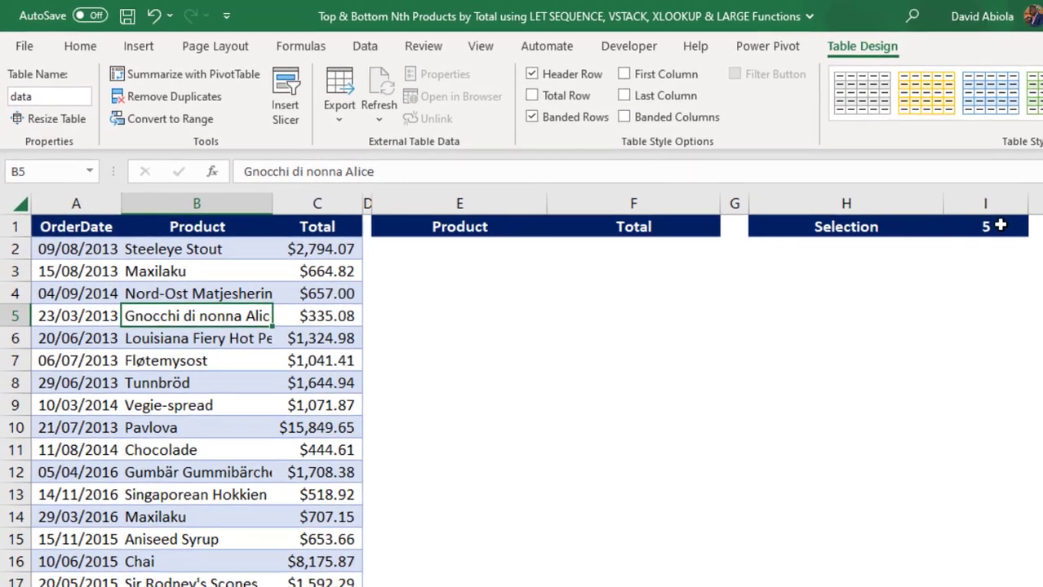
{"action": "left_click", "coordinate": [932, 215]}
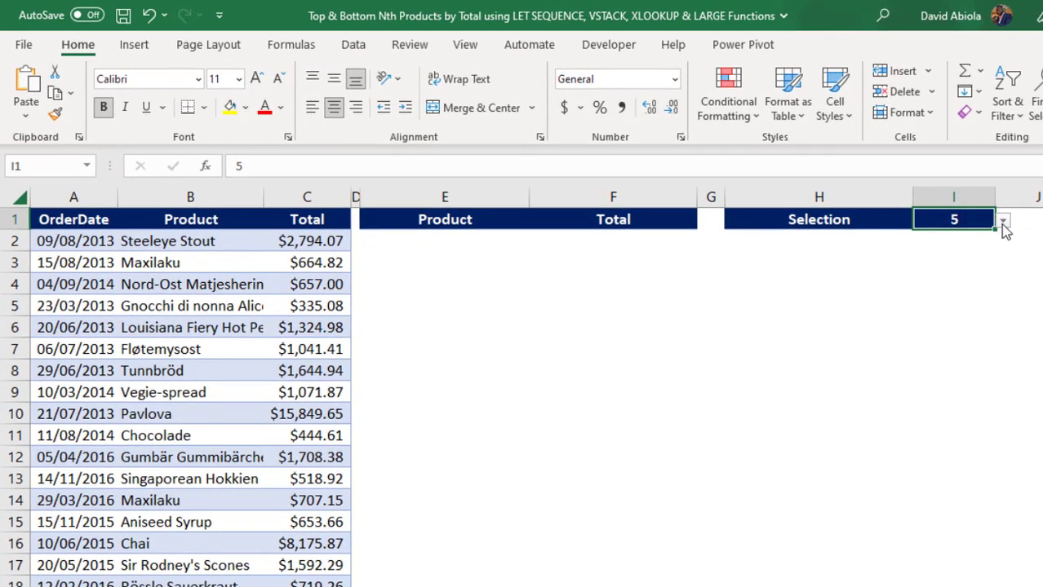
{"action": "left_click", "coordinate": [1002, 222]}
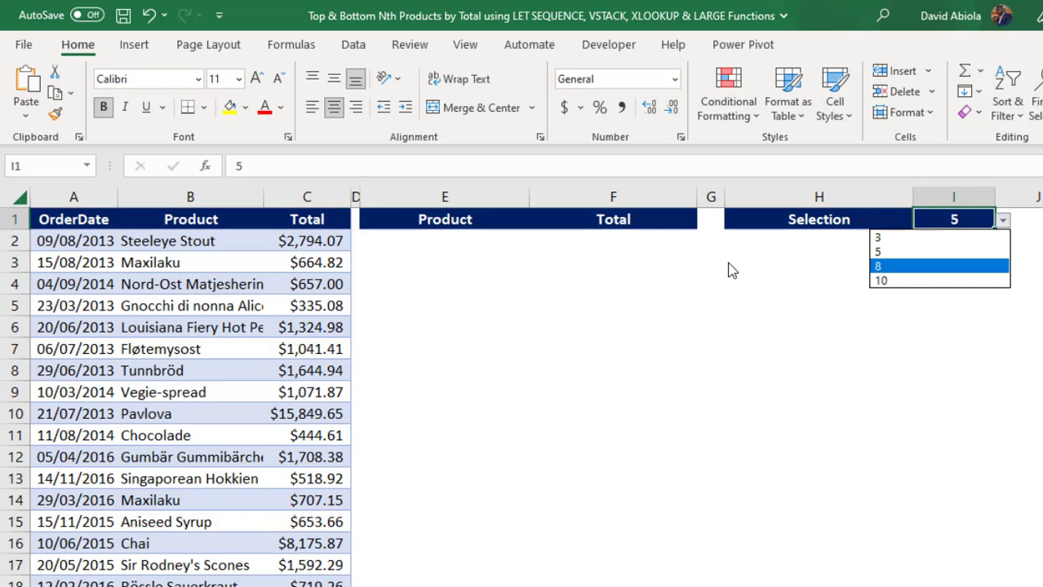
Start a LET formula in E2 that defines the name TopBottomNth as SEQUENCE(I1).
{"action": "left_click", "coordinate": [454, 239]}
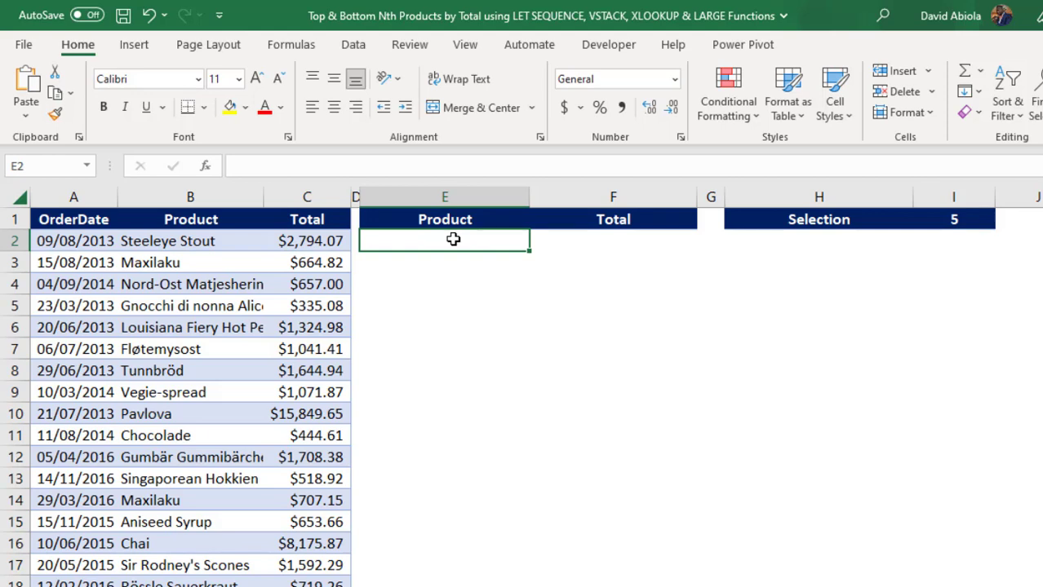
{"action": "type", "text": "=let"}
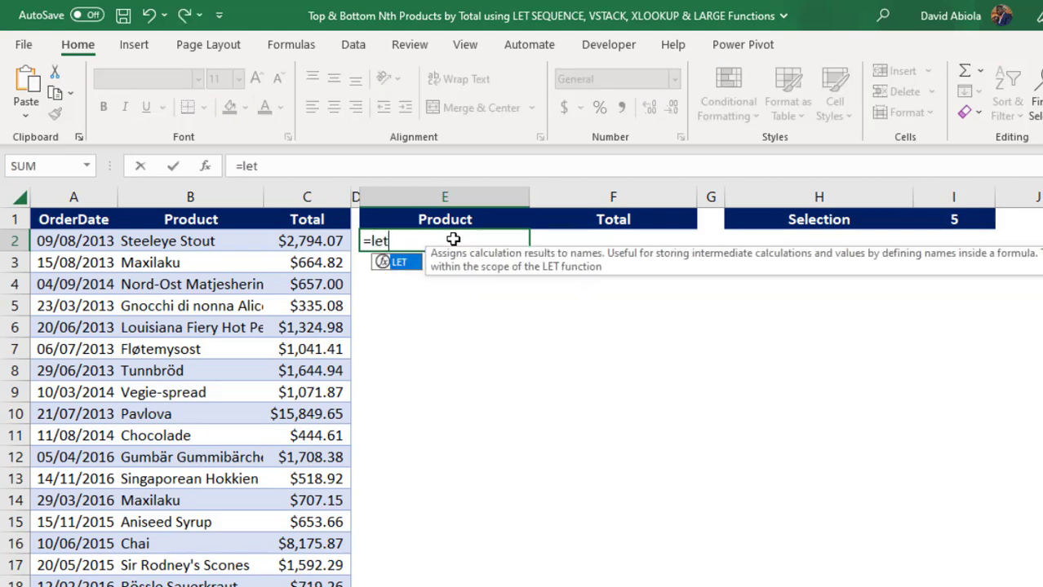
{"action": "key", "text": "Tab"}
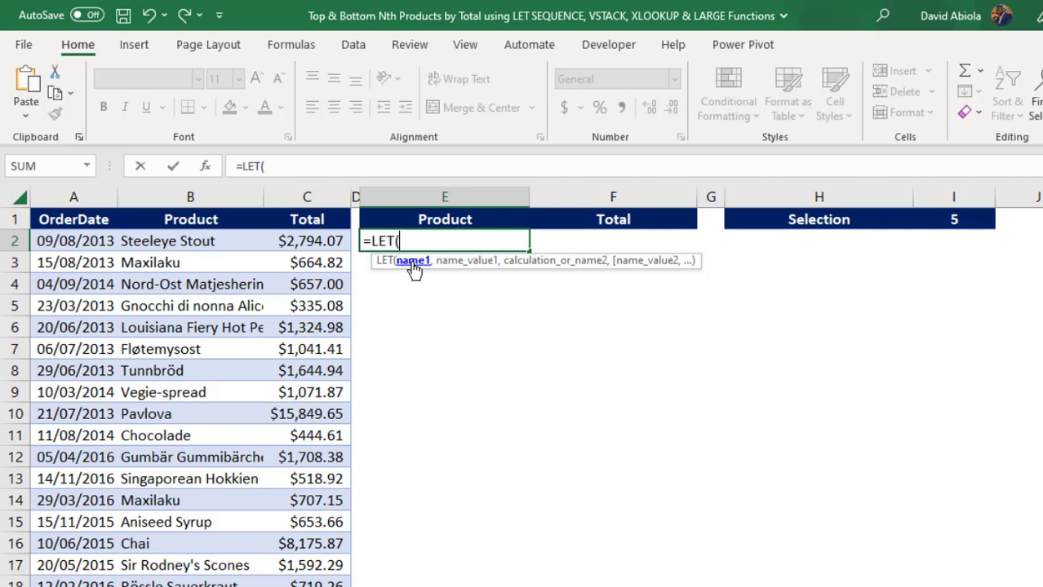
{"action": "type", "text": "TopB"}
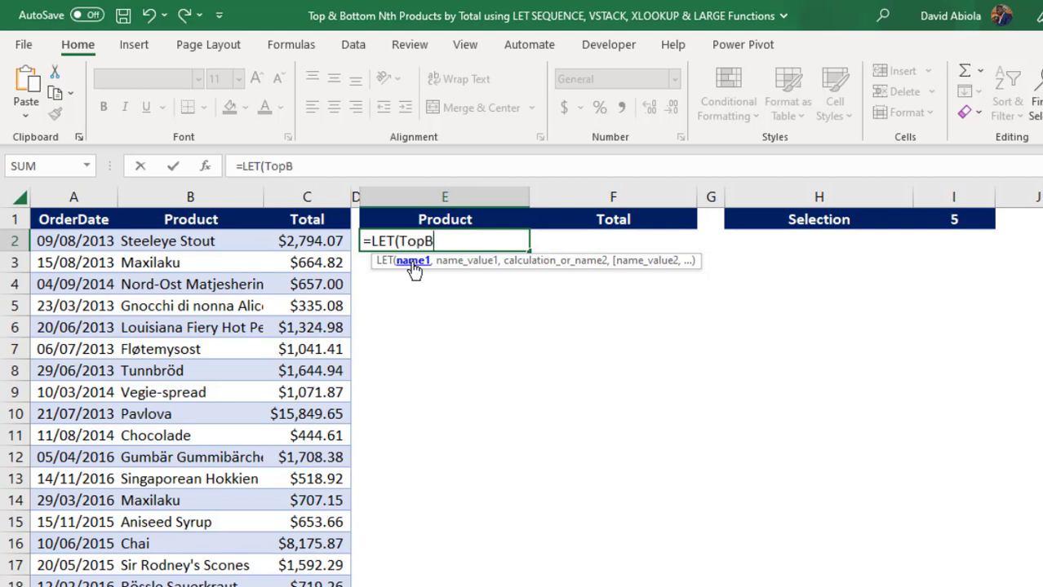
{"action": "type", "text": "ottomNth,"}
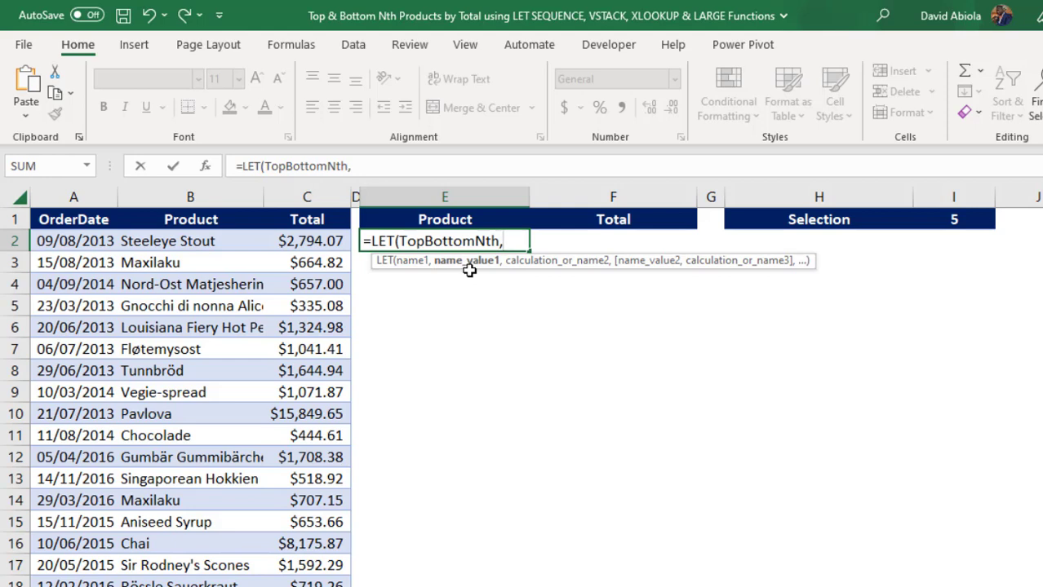
{"action": "type", "text": "seq"}
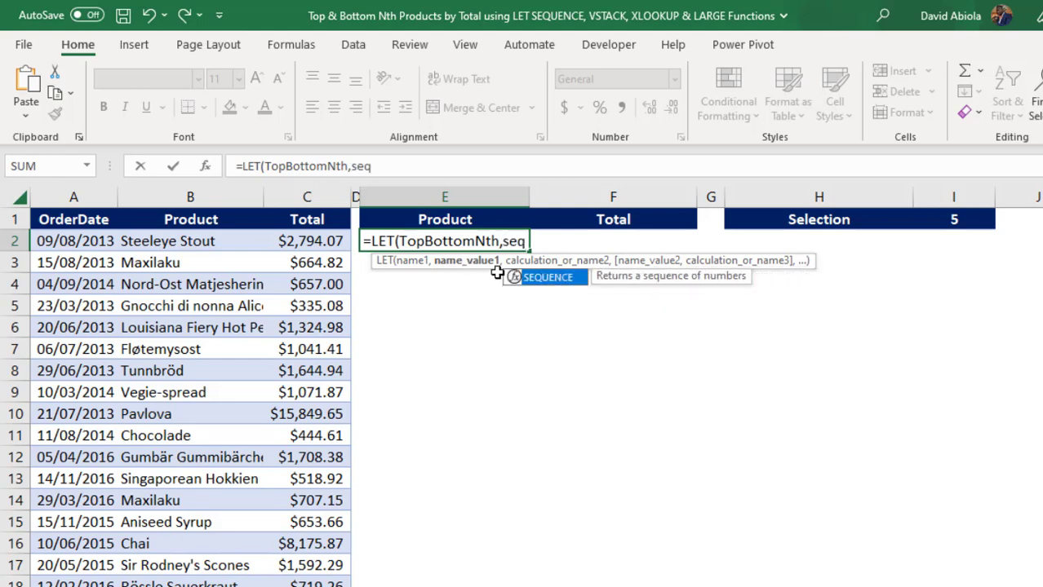
{"action": "key", "text": "Tab"}
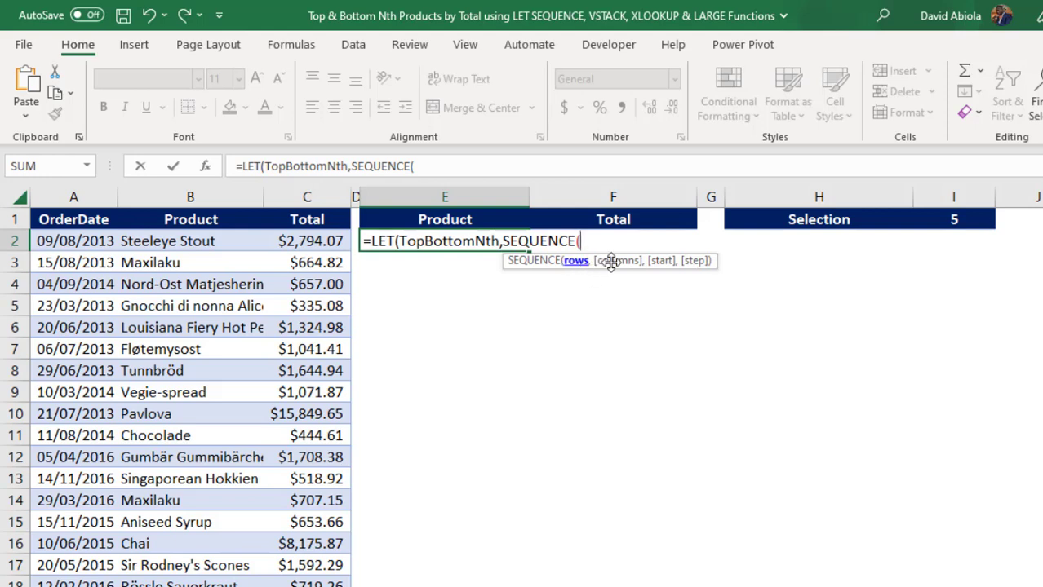
{"action": "left_click", "coordinate": [954, 221]}
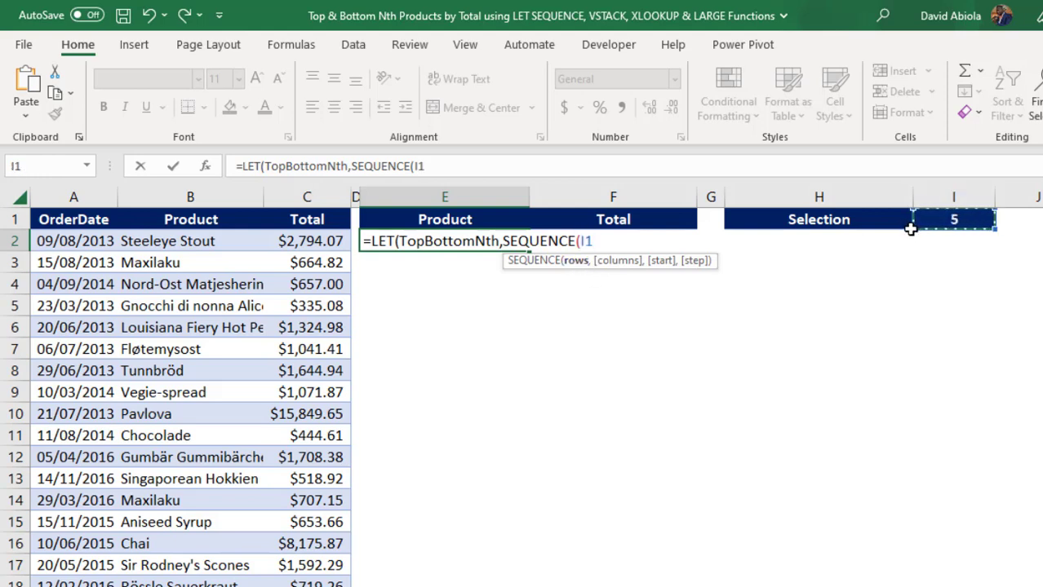
{"action": "type", "text": ")"}
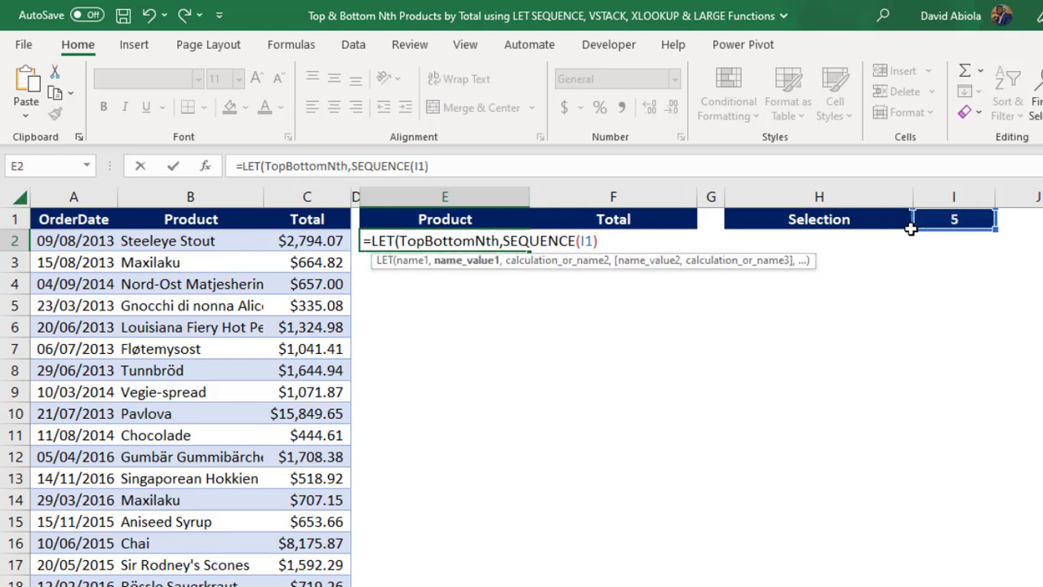
{"action": "type", "text": ","}
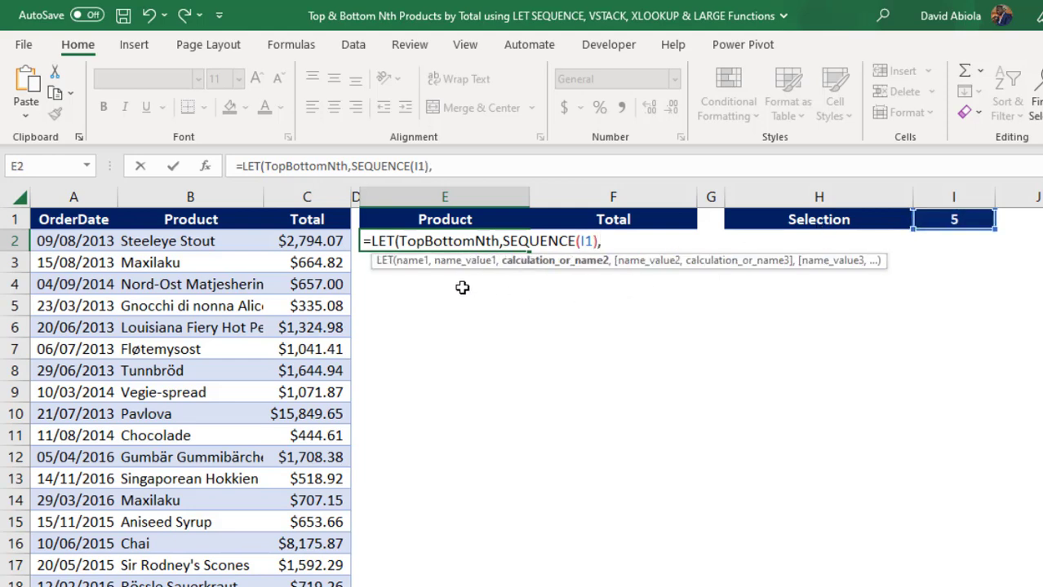
Define the LET names product as data[Product] and total as data[Total].
{"action": "type", "text": "product,"}
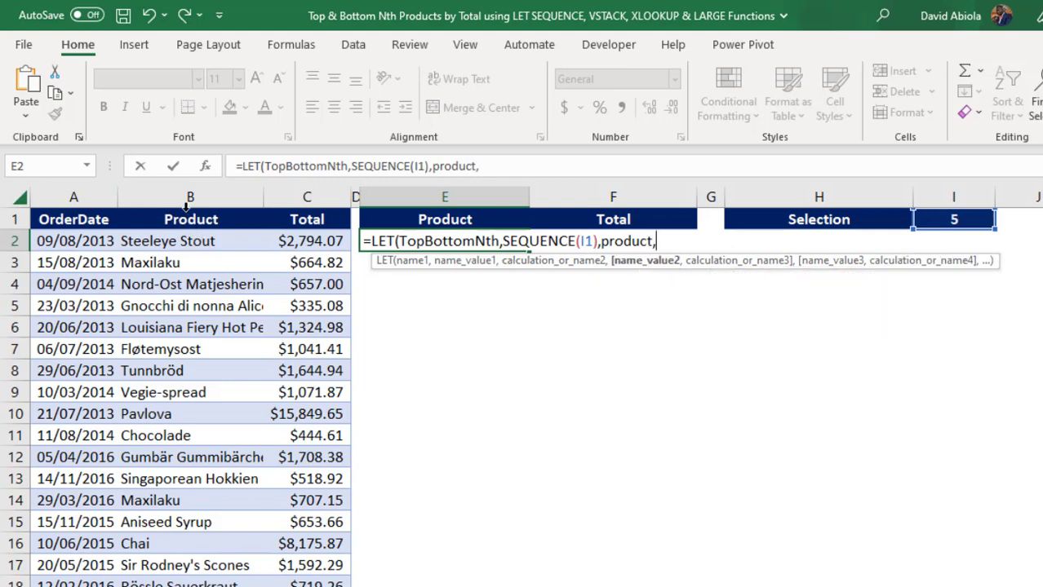
{"action": "left_click", "coordinate": [186, 210]}
{"action": "type", "text": ","}
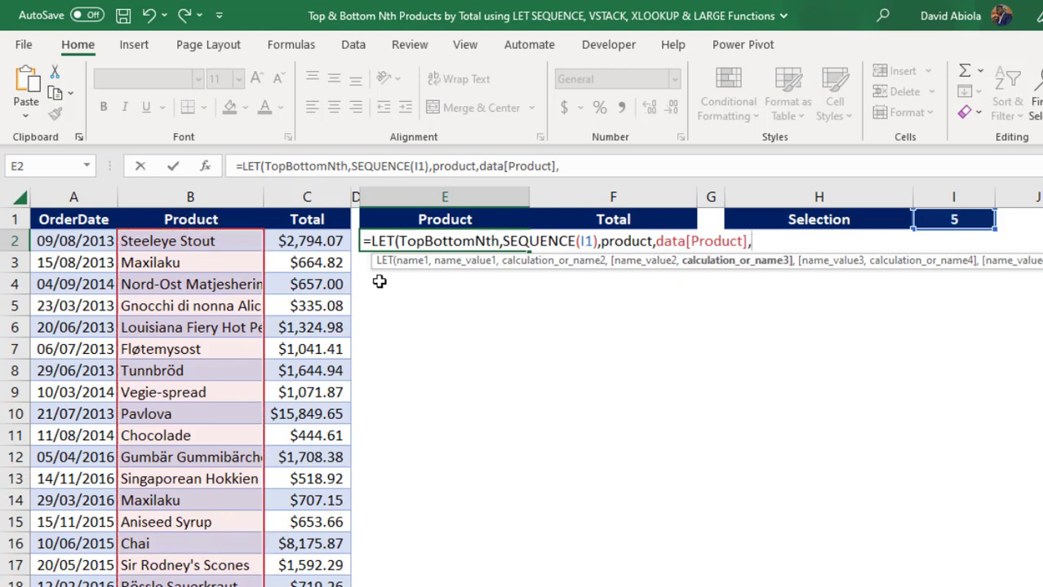
{"action": "type", "text": "total,"}
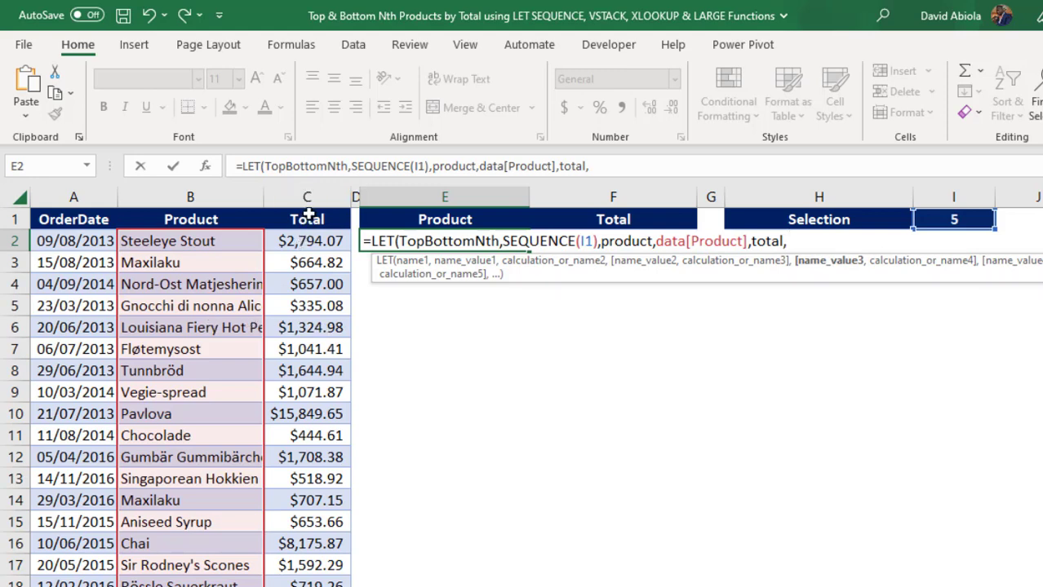
{"action": "left_click", "coordinate": [308, 210]}
{"action": "type", "text": ","}
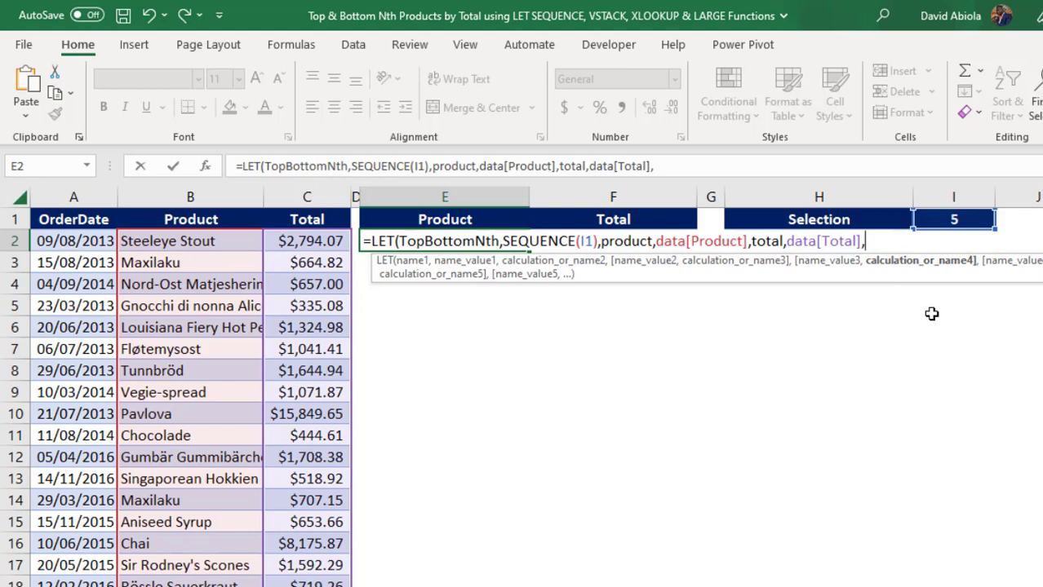
Begin the LET calculation with an XLOOKUP whose lookup value is LARGE(total,TopBottomNth).
{"action": "type", "text": "xlo"}
{"action": "key", "text": "Tab"}
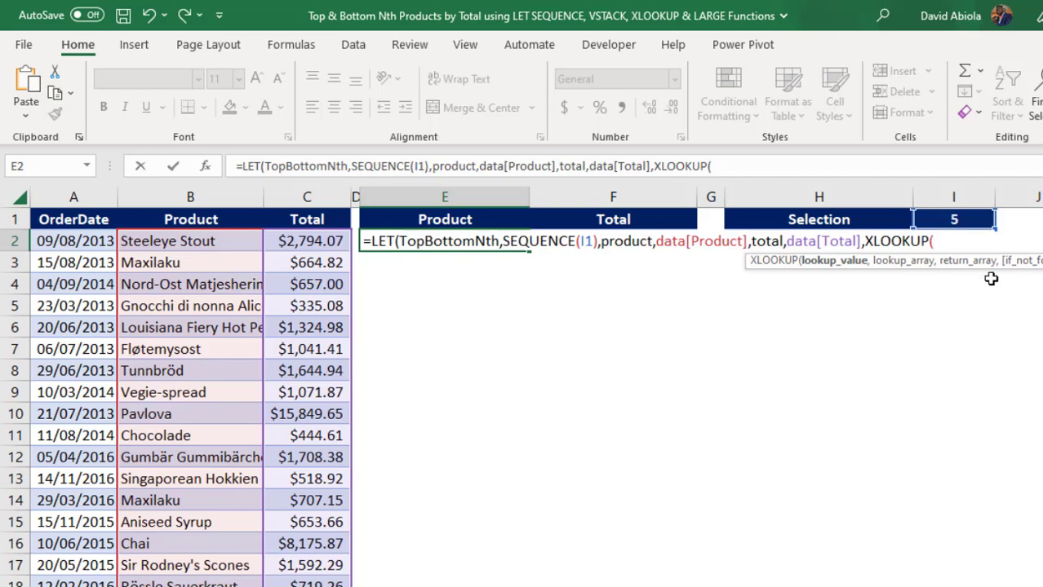
{"action": "left_click_drag", "start_coordinate": [933, 260], "coordinate": [558, 329]}
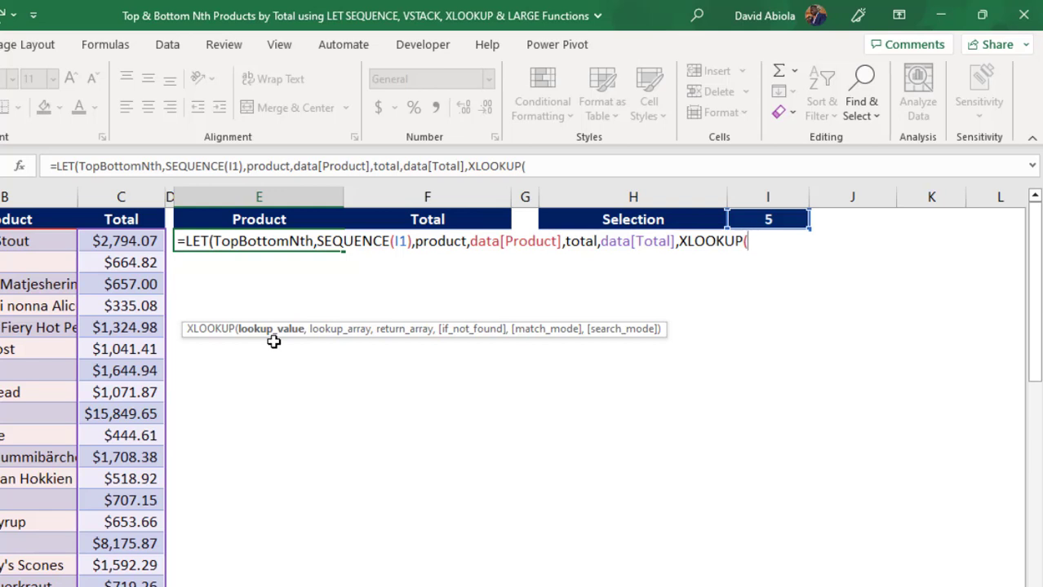
{"action": "type", "text": "larg"}
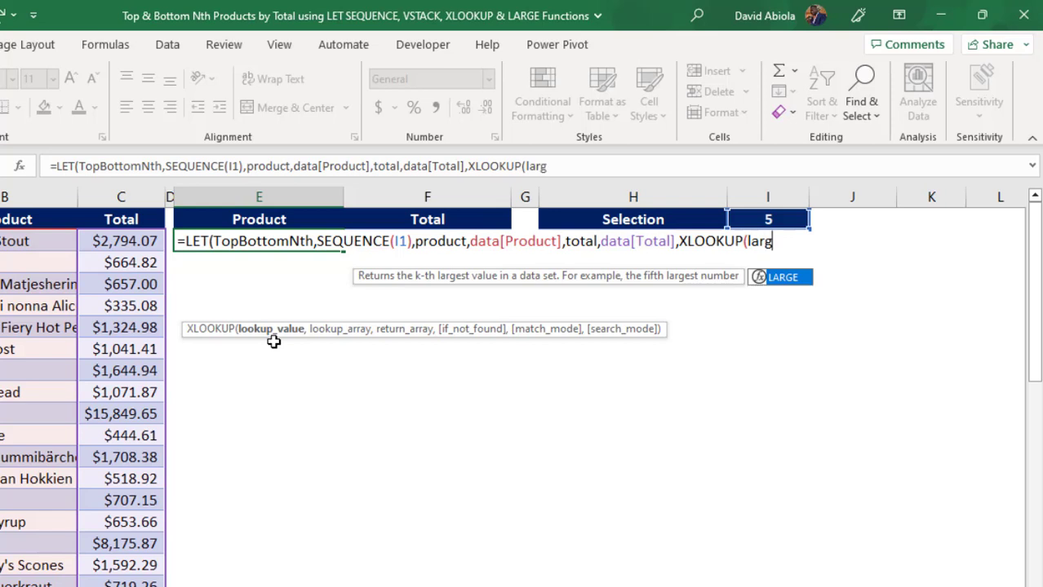
{"action": "key", "text": "Tab"}
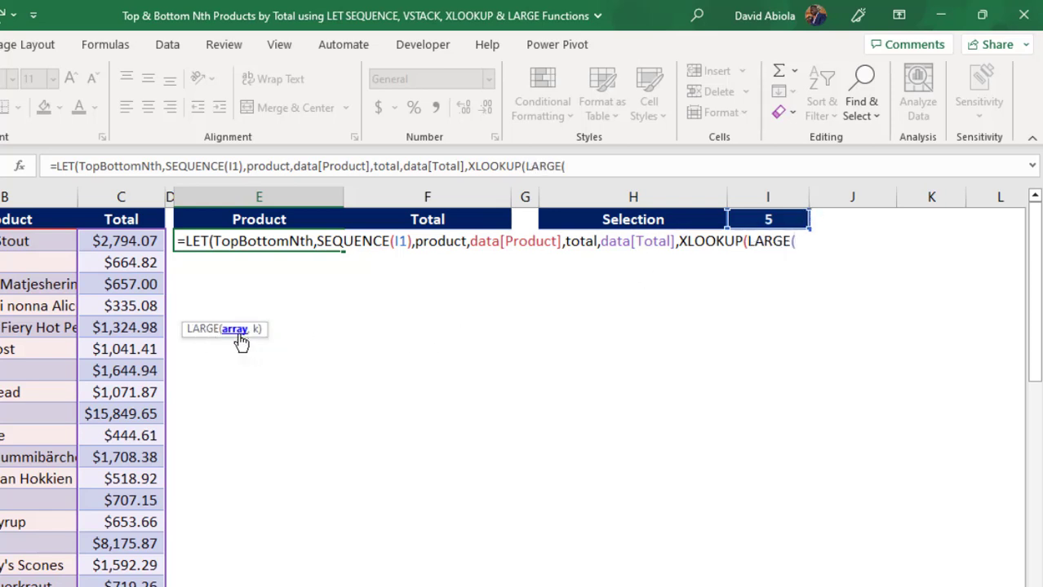
{"action": "type", "text": "tot"}
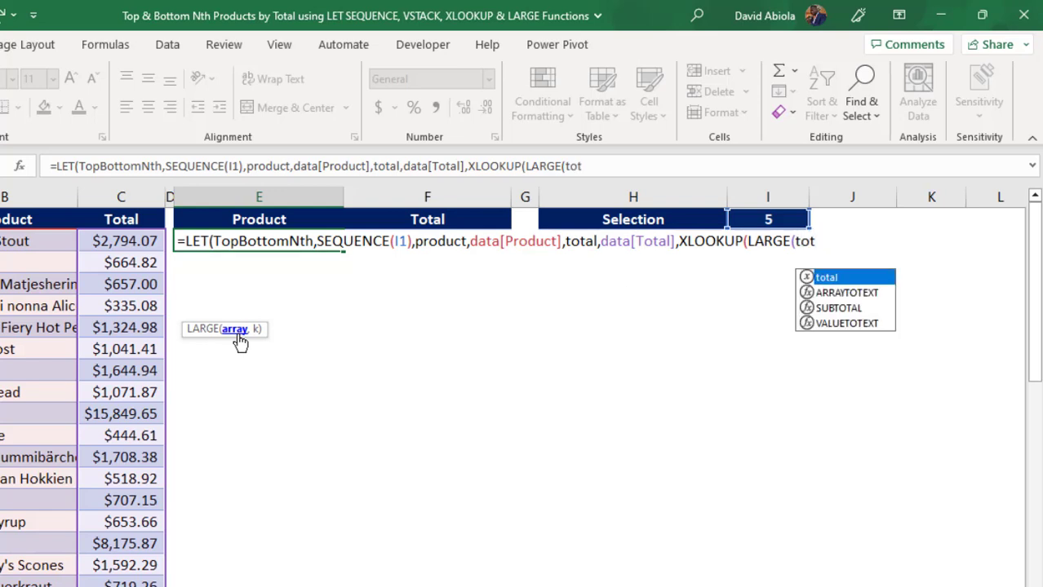
{"action": "key", "text": "Tab"}
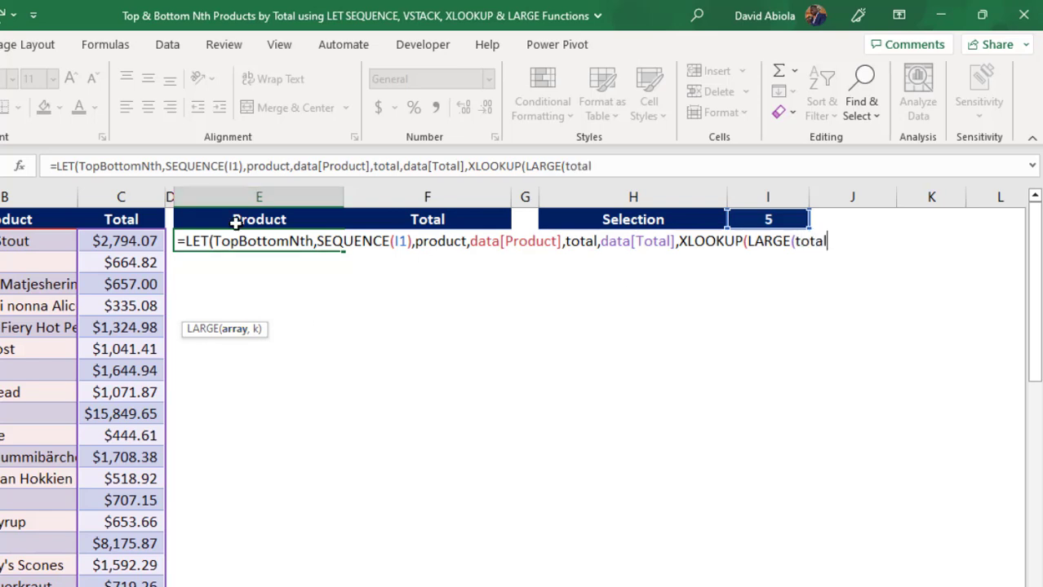
{"action": "type", "text": ","}
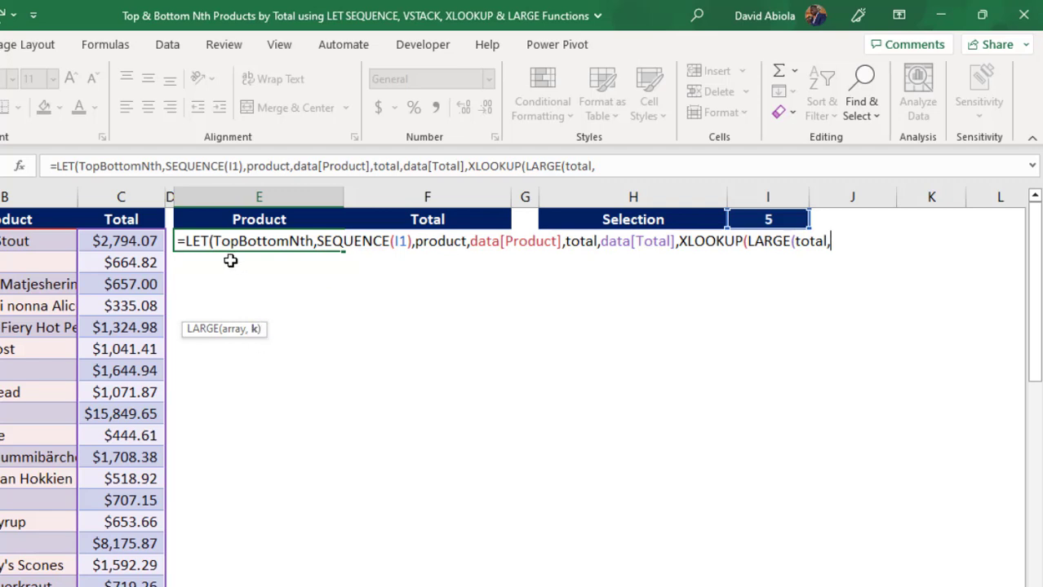
{"action": "type", "text": "top"}
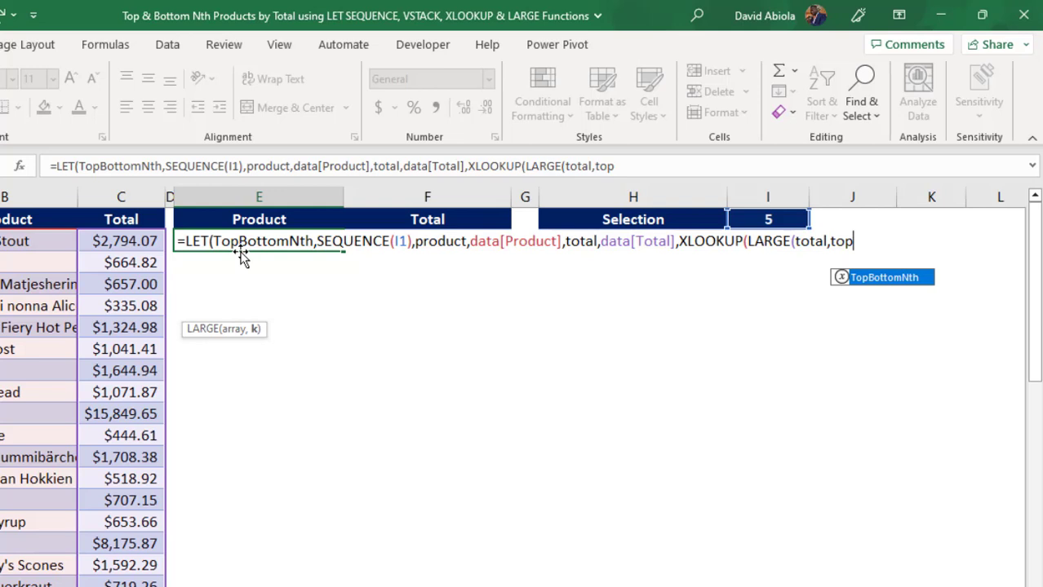
{"action": "key", "text": "Tab"}
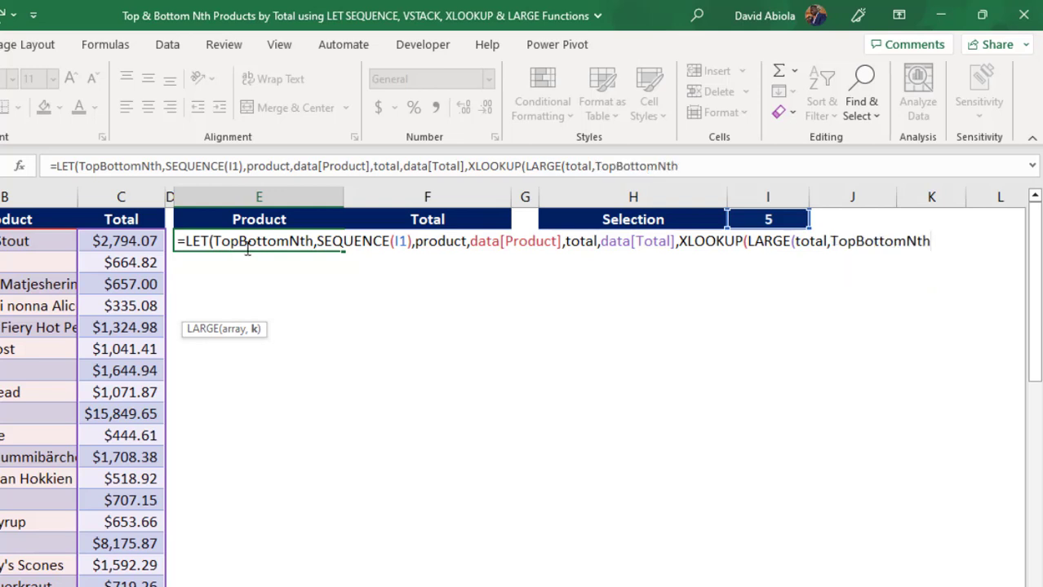
{"action": "type", "text": ")"}
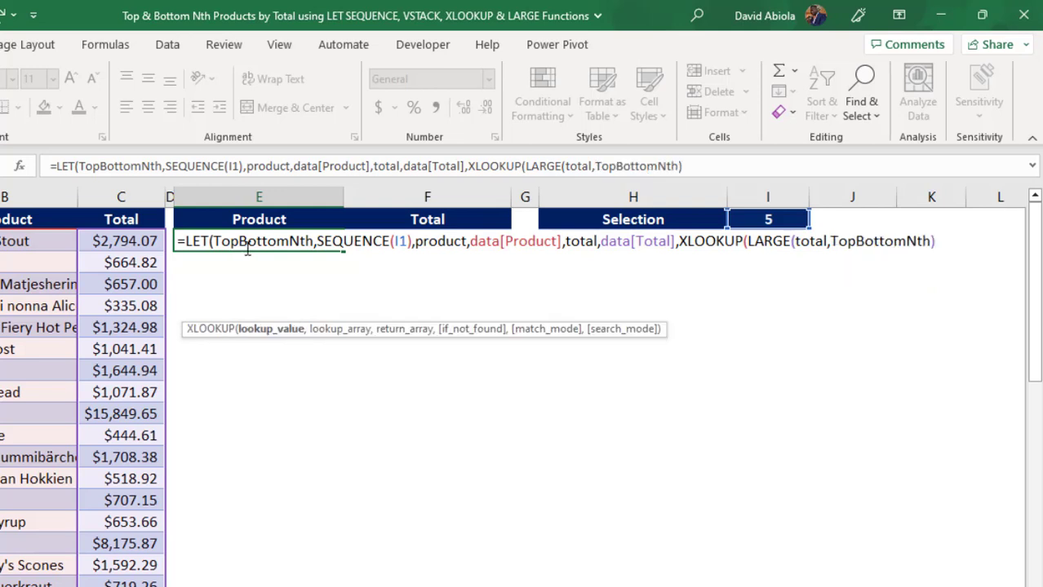
{"action": "type", "text": ","}
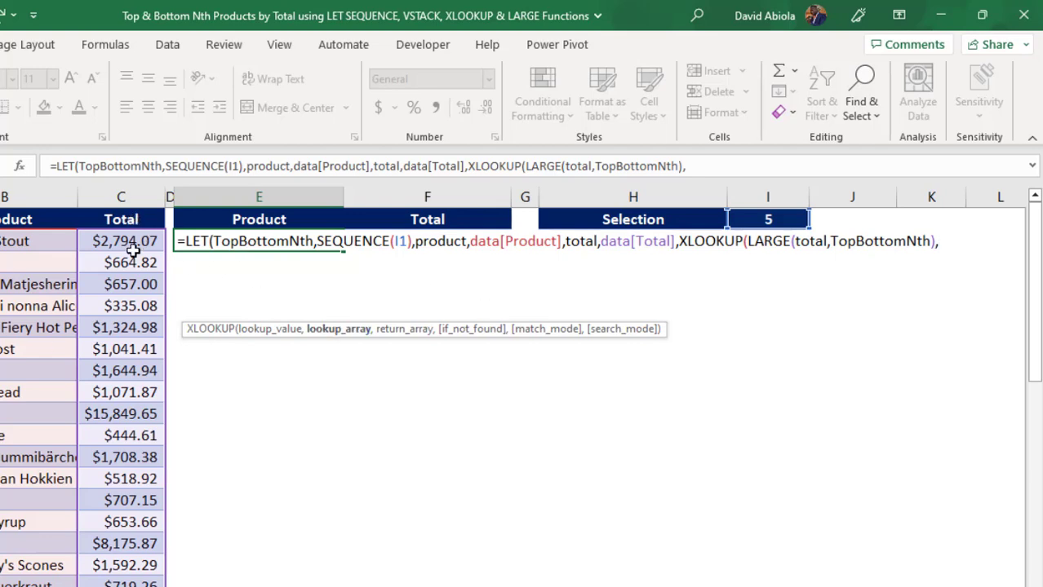
Complete the XLOOKUP with total as lookup array and product as return array, and enter the finished formula in E2.
{"action": "type", "text": "t"}
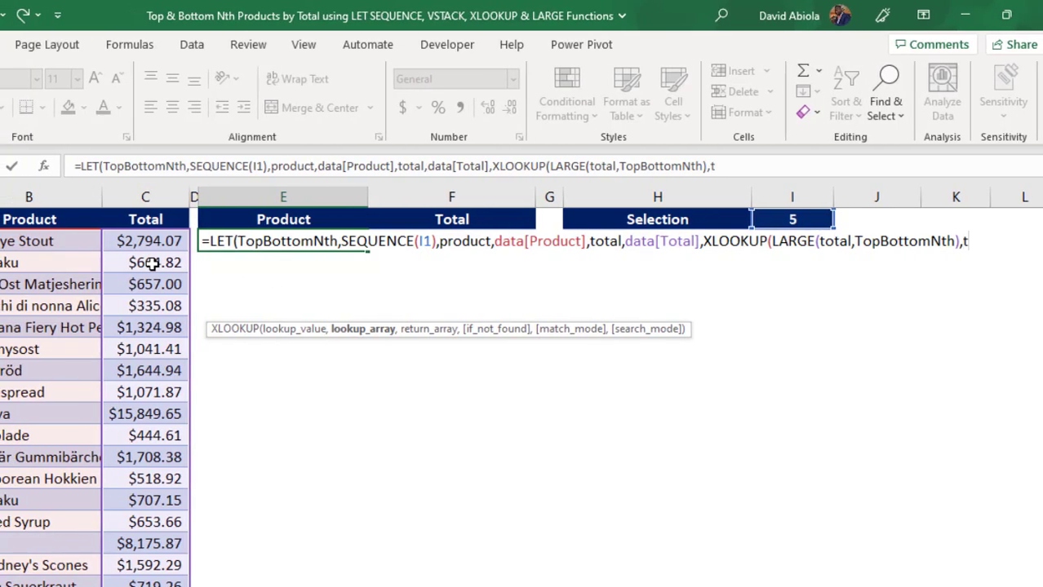
{"action": "type", "text": "otal"}
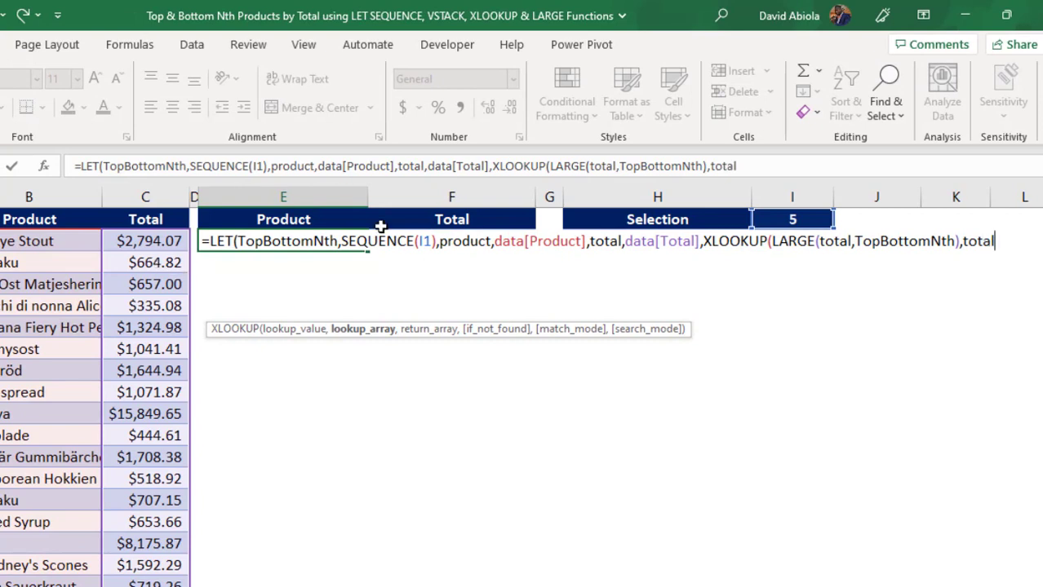
{"action": "type", "text": ","}
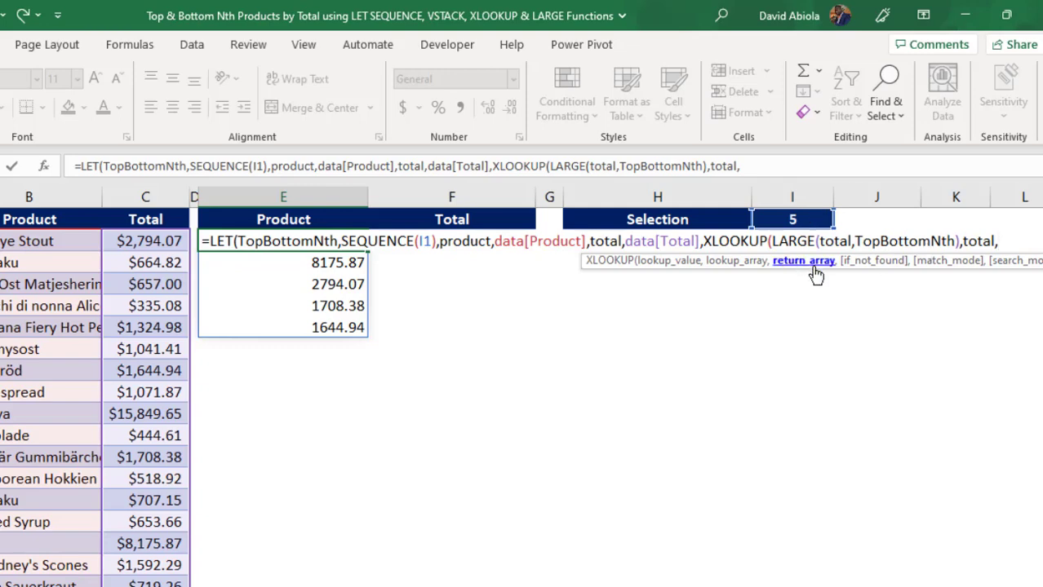
{"action": "type", "text": "prod"}
{"action": "key", "text": "Tab"}
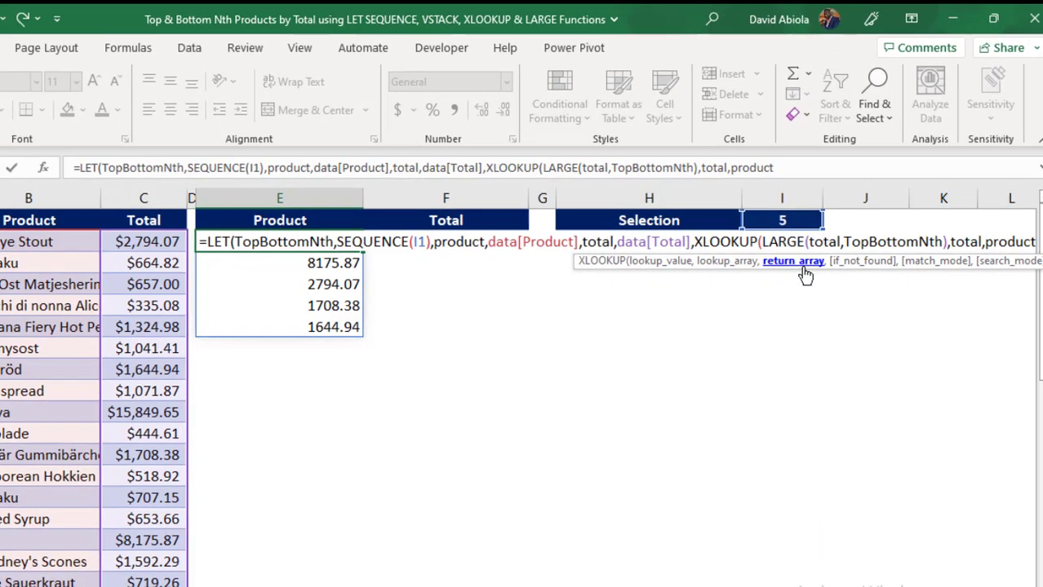
{"action": "type", "text": ")"}
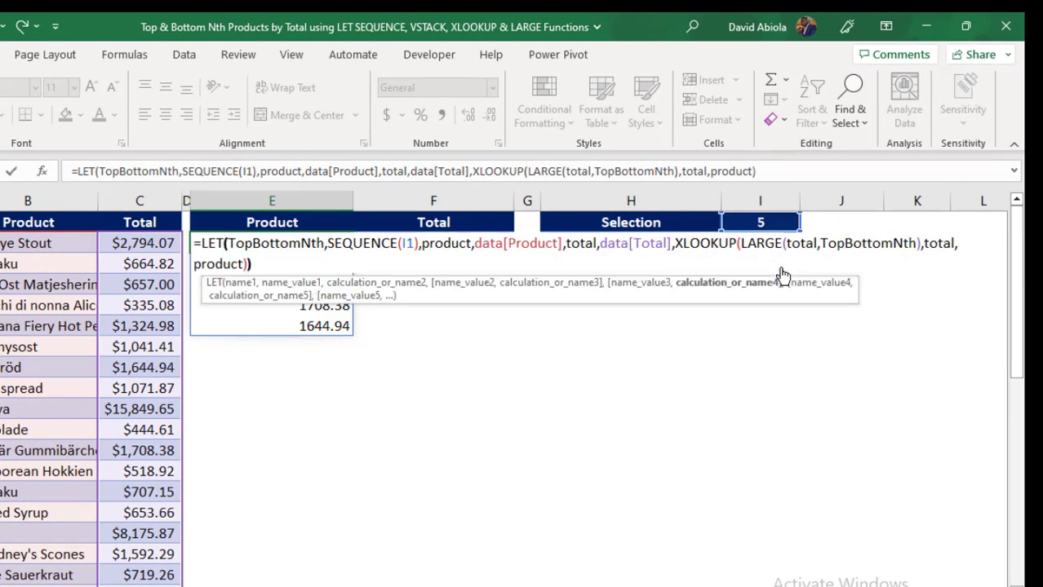
{"action": "type", "text": ")"}
{"action": "key", "text": "Return"}
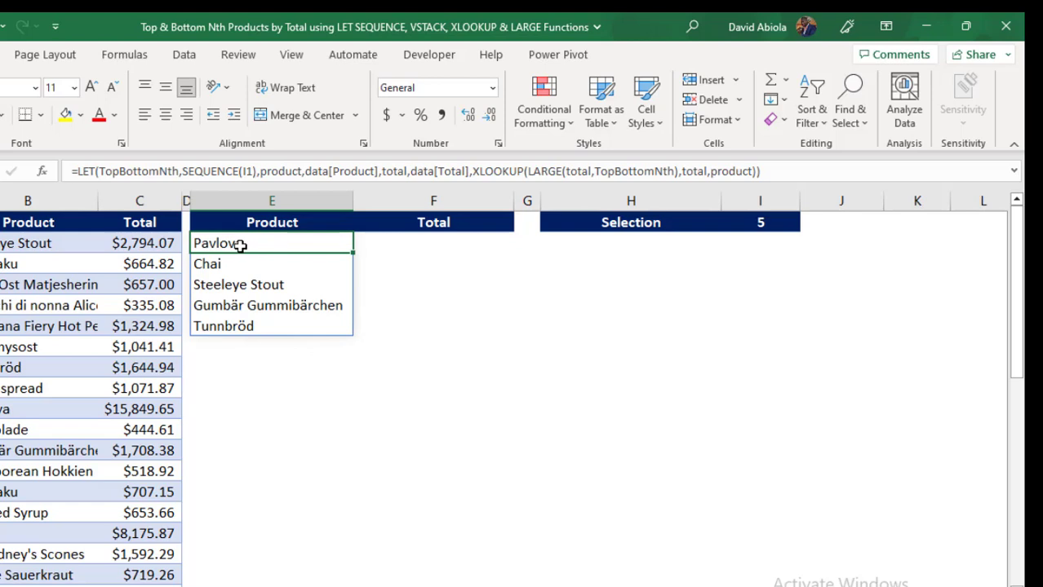
Review the spilled product list, set the selection in I1 to 3 and check the updated list.
{"action": "left_click", "coordinate": [206, 264]}
{"action": "left_click", "coordinate": [214, 284]}
{"action": "left_click", "coordinate": [232, 305]}
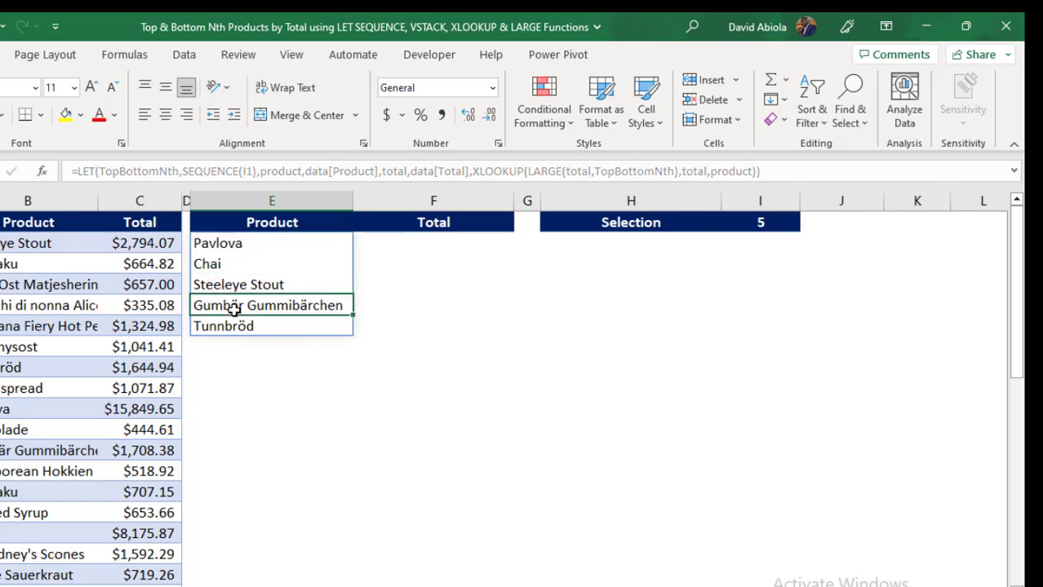
{"action": "left_click", "coordinate": [240, 324]}
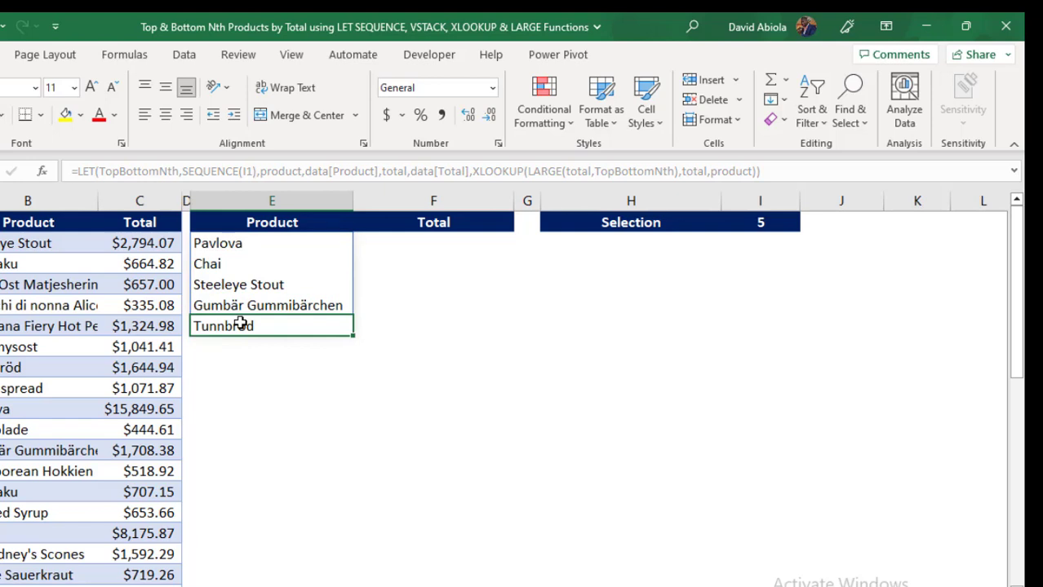
{"action": "left_click", "coordinate": [763, 225]}
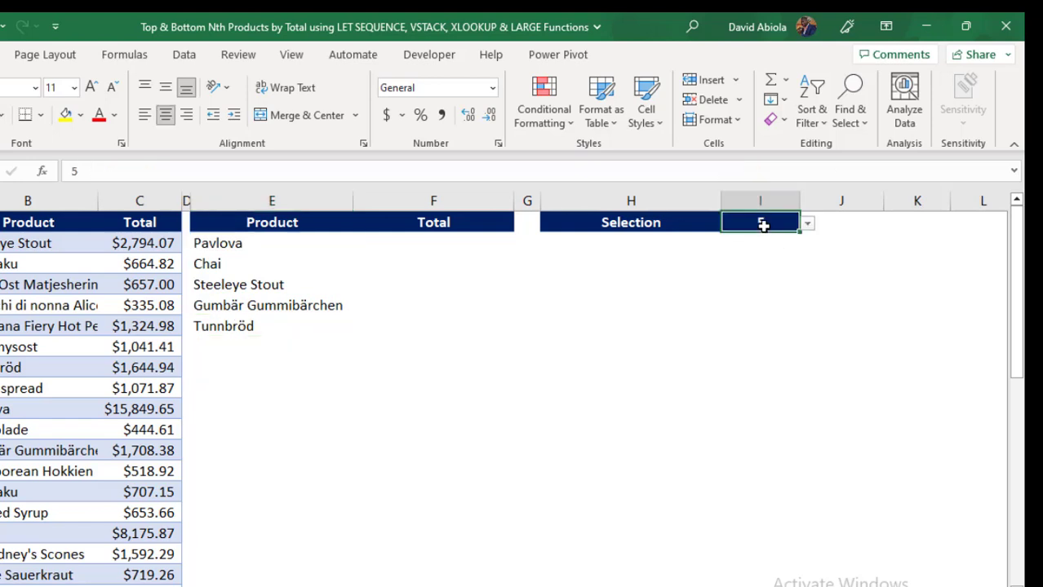
{"action": "left_click", "coordinate": [807, 224]}
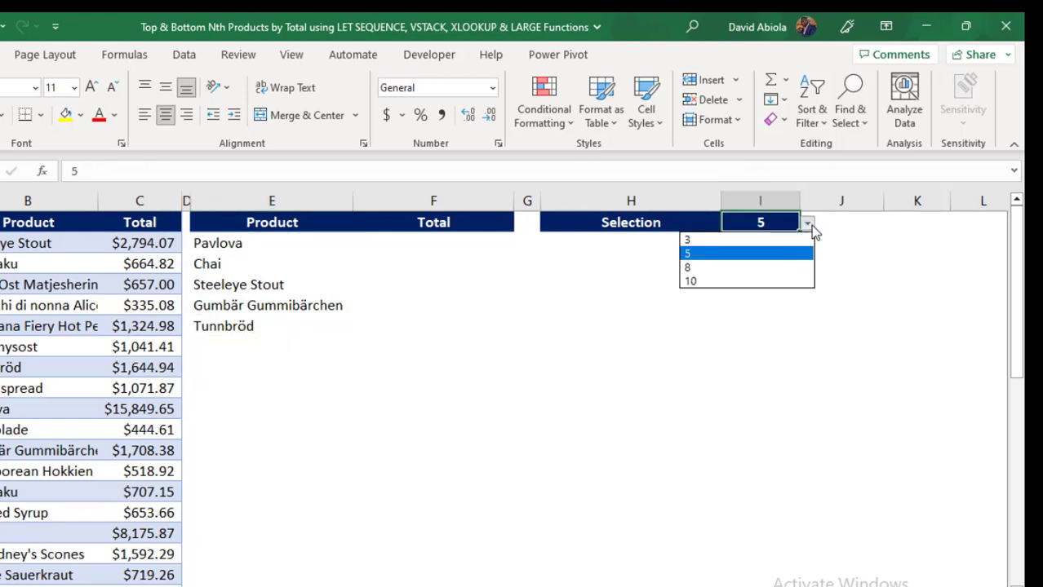
{"action": "left_click", "coordinate": [724, 242]}
{"action": "left_click", "coordinate": [200, 247]}
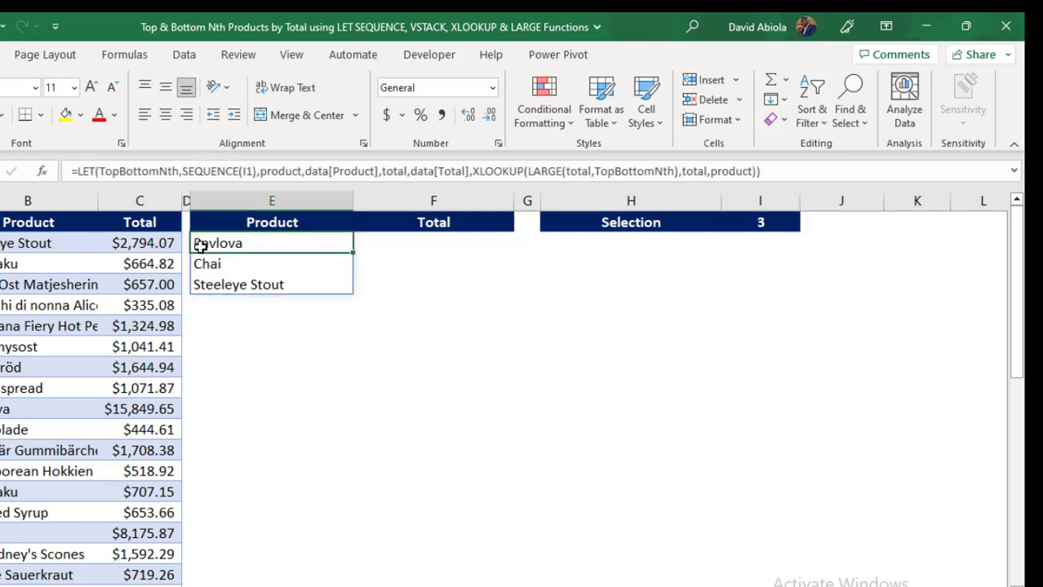
Set the selection in I1 to 10 and check the extended product list in column E.
{"action": "left_click", "coordinate": [759, 226]}
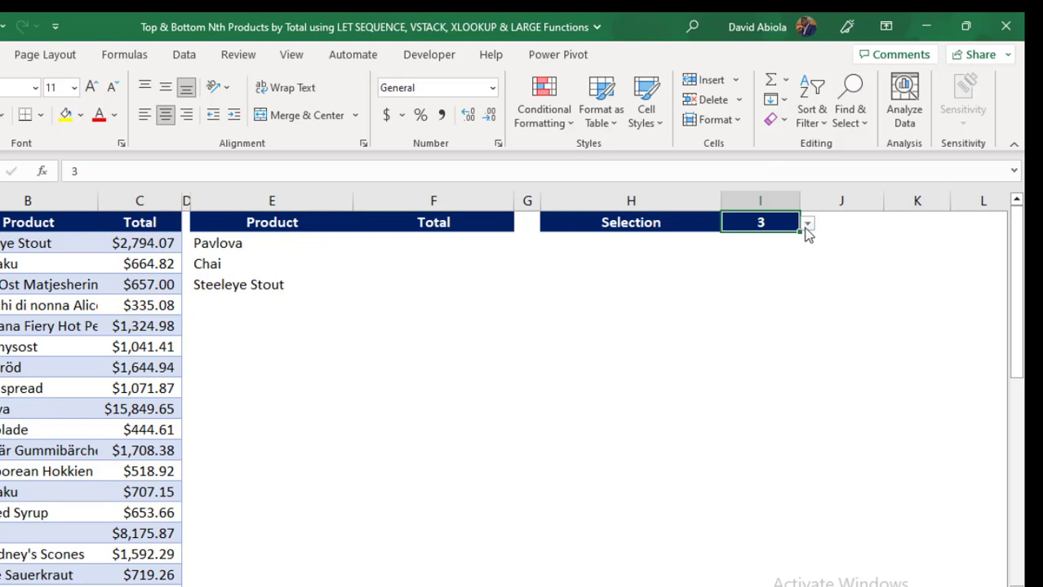
{"action": "left_click", "coordinate": [806, 226]}
{"action": "left_click", "coordinate": [698, 280]}
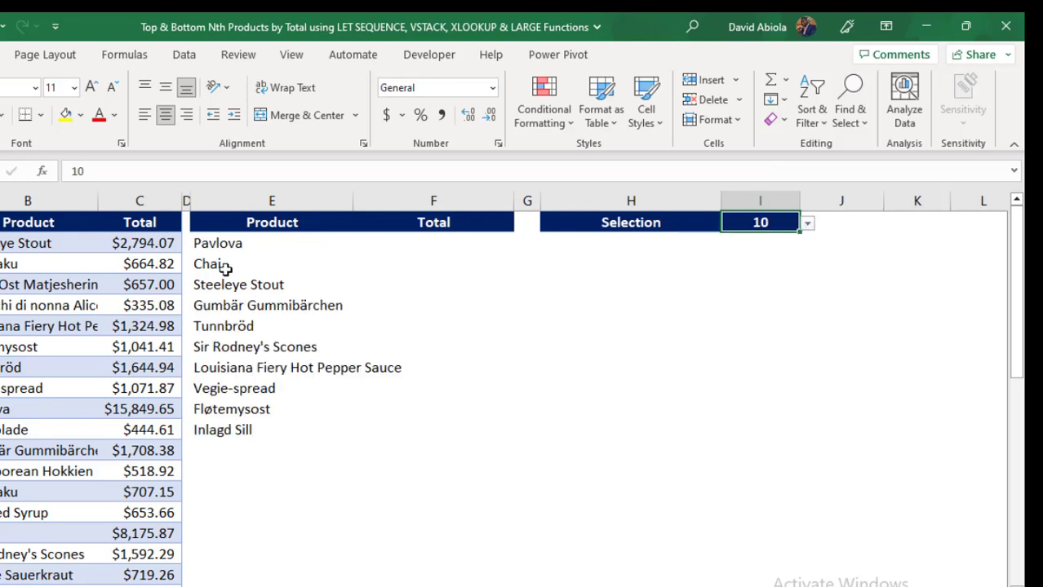
{"action": "left_click_drag", "start_coordinate": [205, 242], "coordinate": [234, 422]}
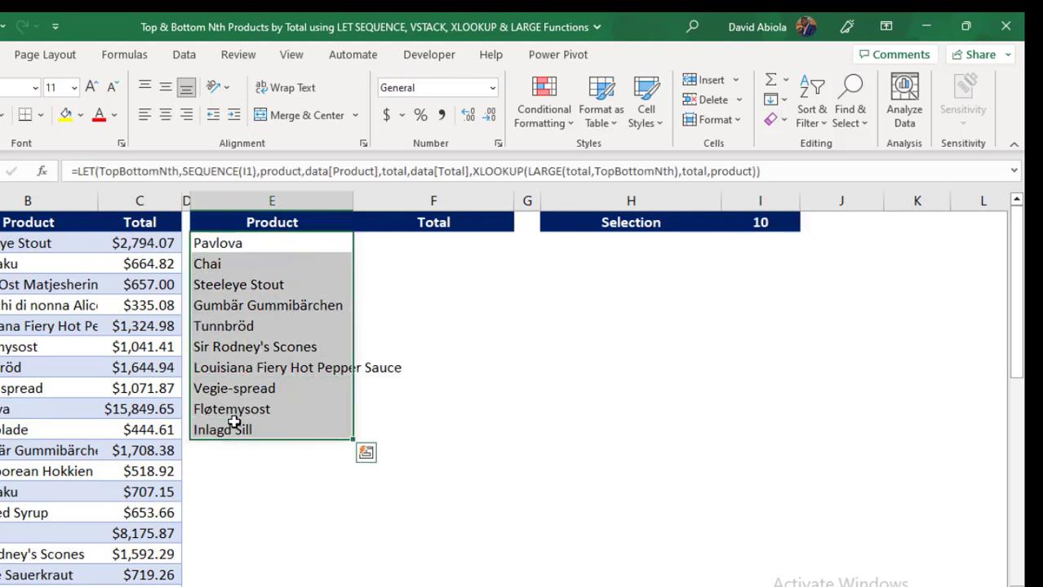
{"action": "left_click", "coordinate": [224, 285]}
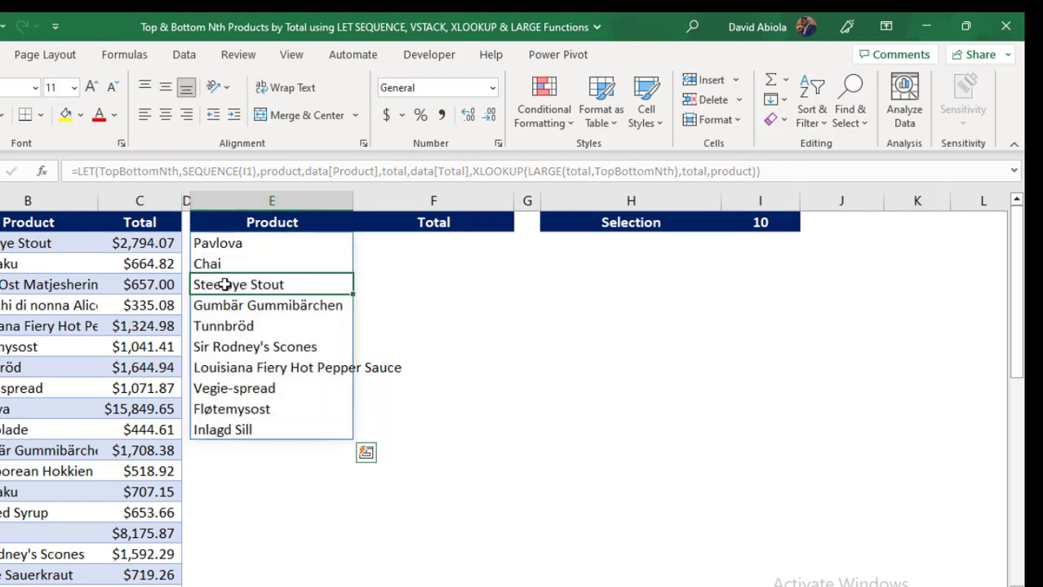
{"action": "left_click_drag", "start_coordinate": [225, 284], "coordinate": [242, 368]}
Edit the formula in E2 so that the existing LET expression becomes the first array of a VSTACK.
{"action": "left_click", "coordinate": [233, 243]}
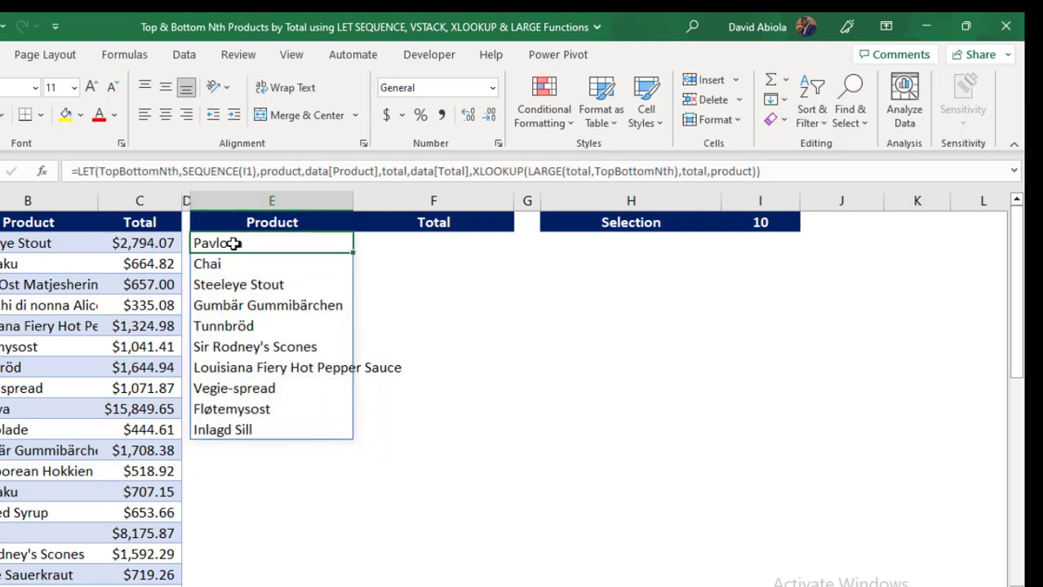
{"action": "key", "text": "F2"}
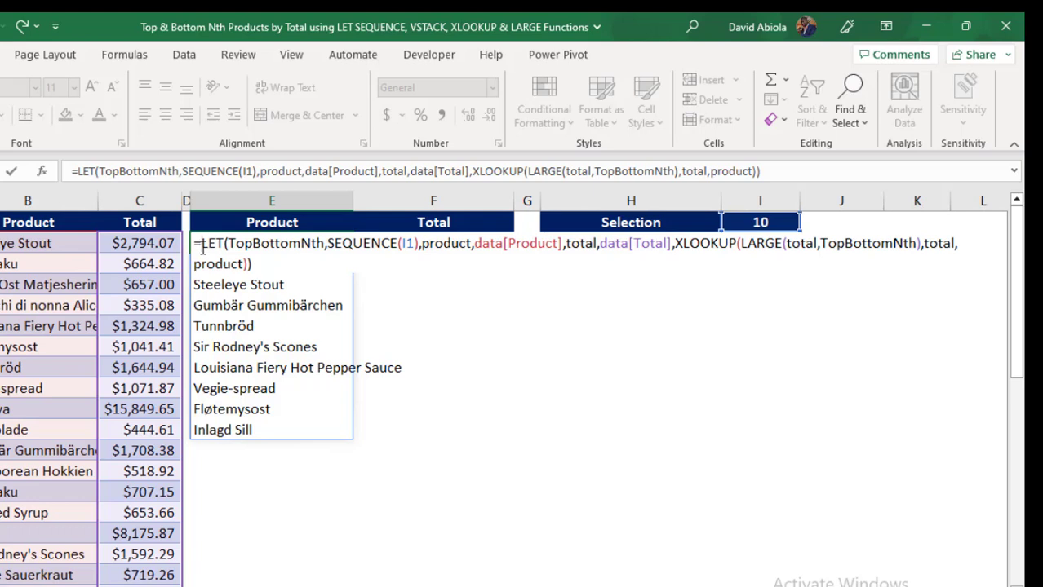
{"action": "type", "text": "vs"}
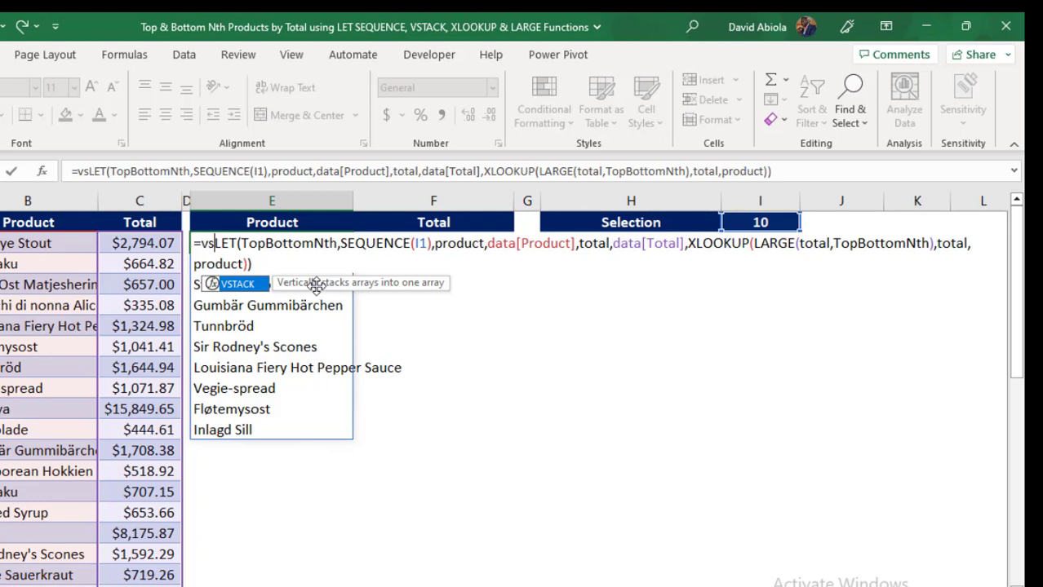
{"action": "key", "text": "Tab"}
Add " " as the second VSTACK array and a copy of the whole LET expression as the third.
{"action": "left_click", "coordinate": [261, 284]}
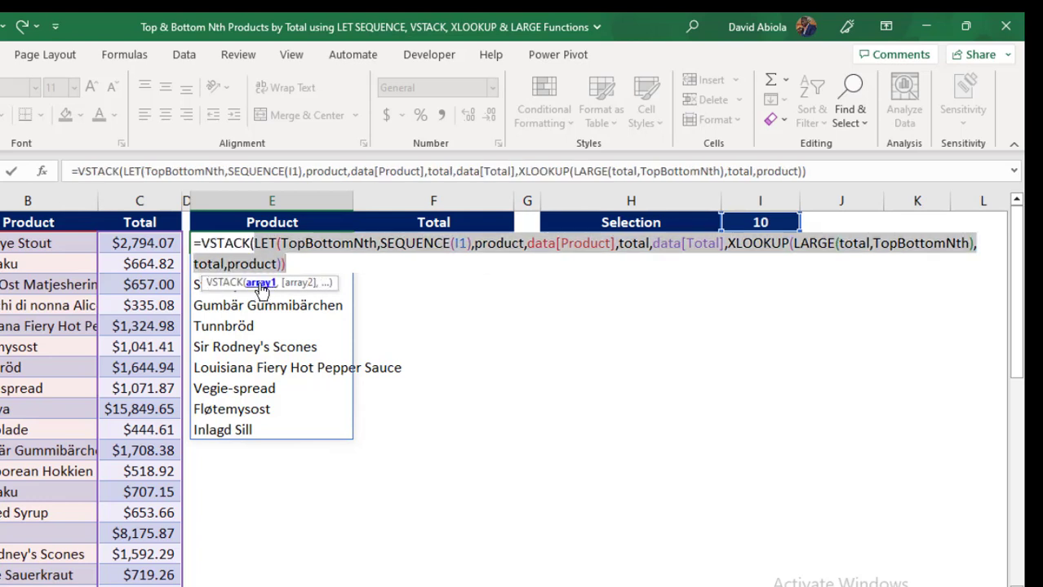
{"action": "key", "text": "ctrl+c"}
{"action": "left_click", "coordinate": [304, 265]}
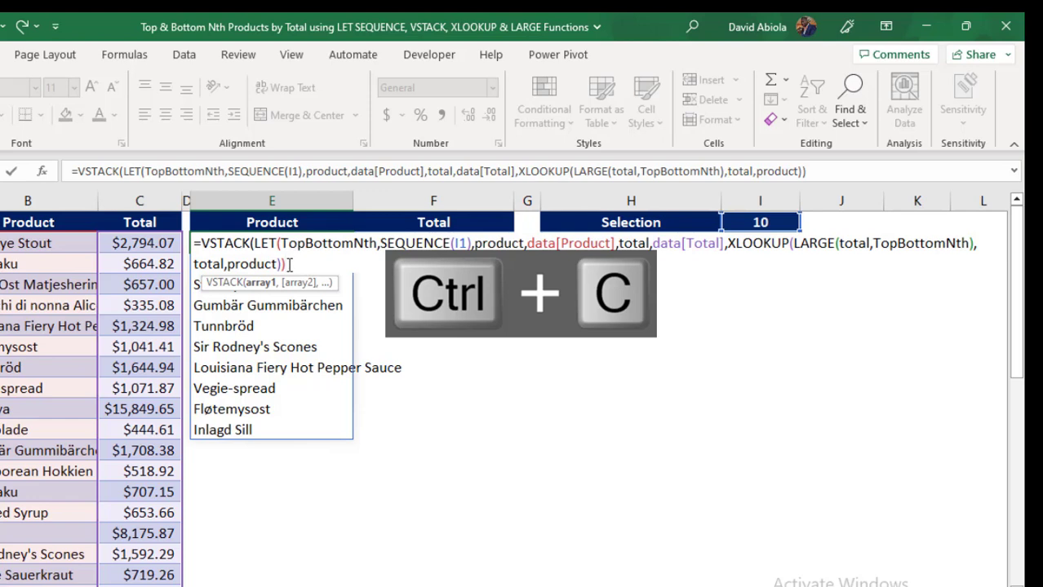
{"action": "type", "text": ","}
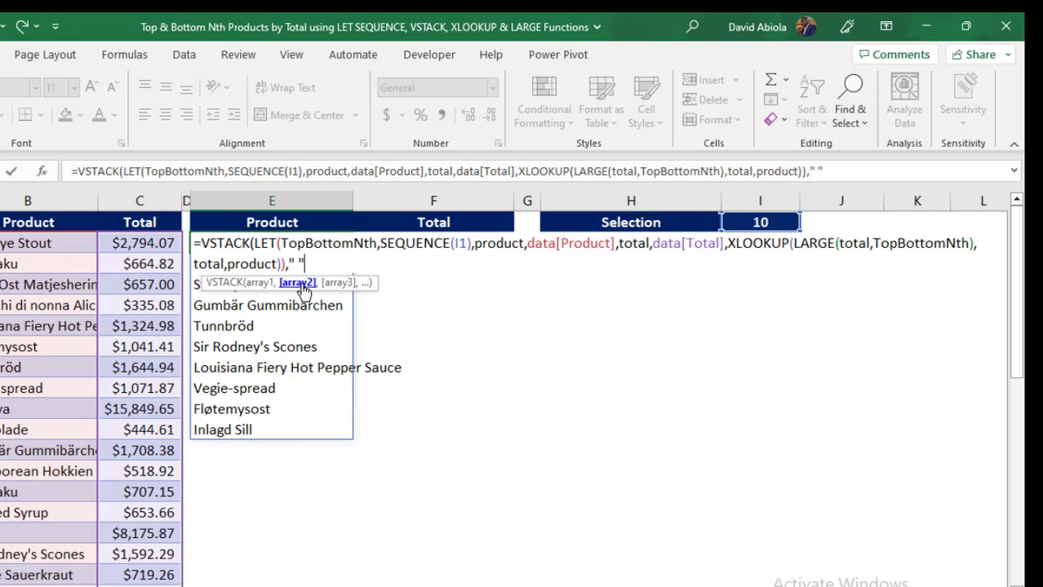
{"action": "type", "text": ","}
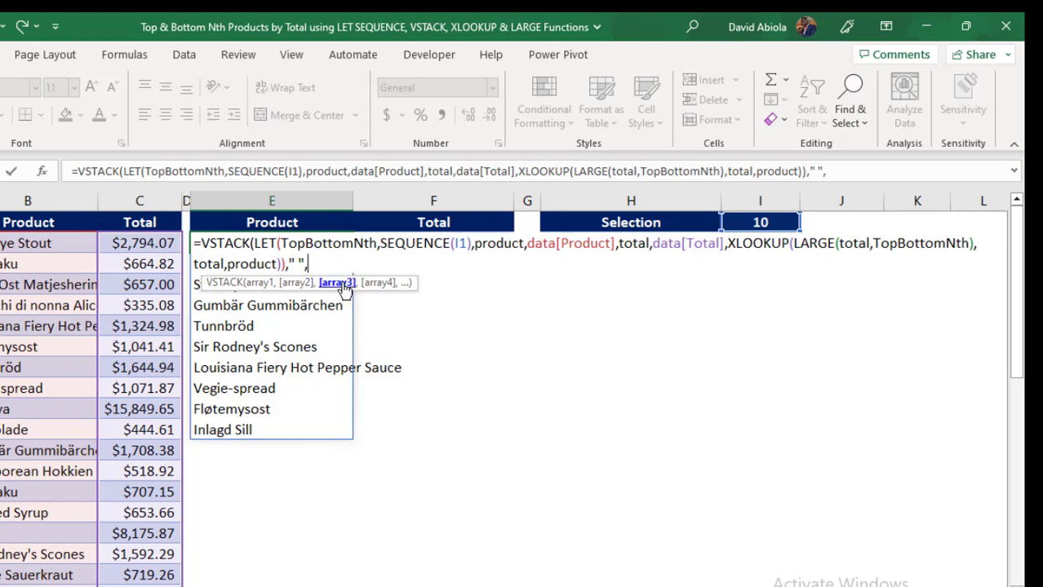
{"action": "key", "text": "ctrl+v"}
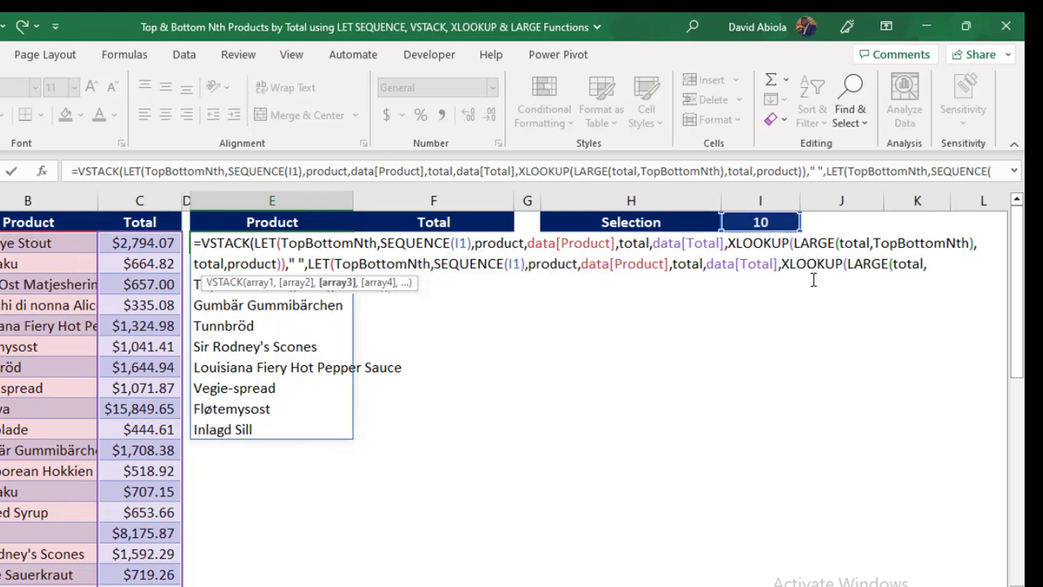
Replace LARGE with SMALL in the third array's XLOOKUP, and close and enter the VSTACK formula in E2.
{"action": "left_click", "coordinate": [873, 262]}
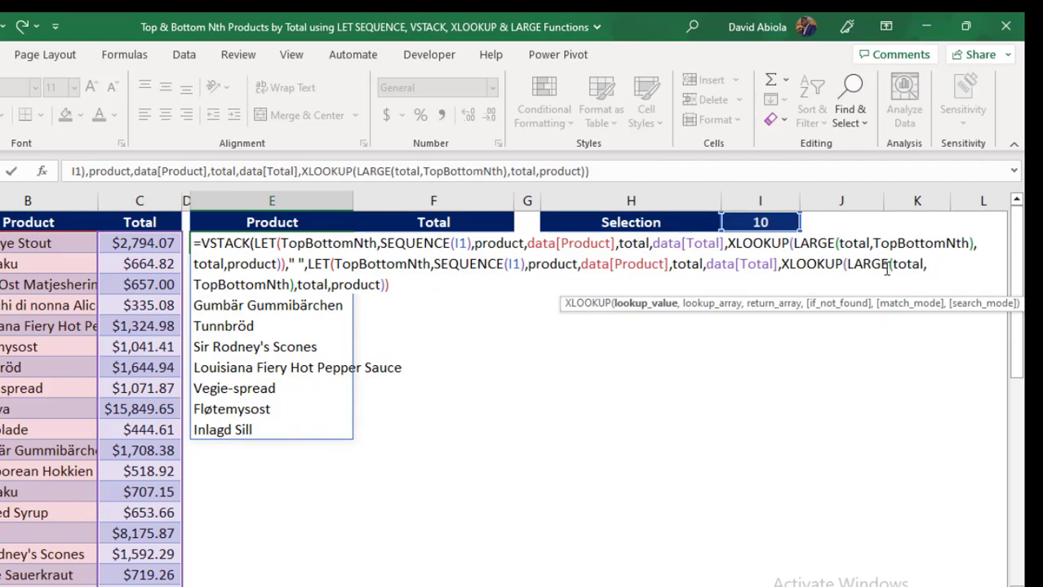
{"action": "key", "text": "BackSpace"}
{"action": "key", "text": "BackSpace"}
{"action": "key", "text": "BackSpace"}
{"action": "key", "text": "BackSpace"}
{"action": "key", "text": "BackSpace"}
{"action": "type", "text": "smal"}
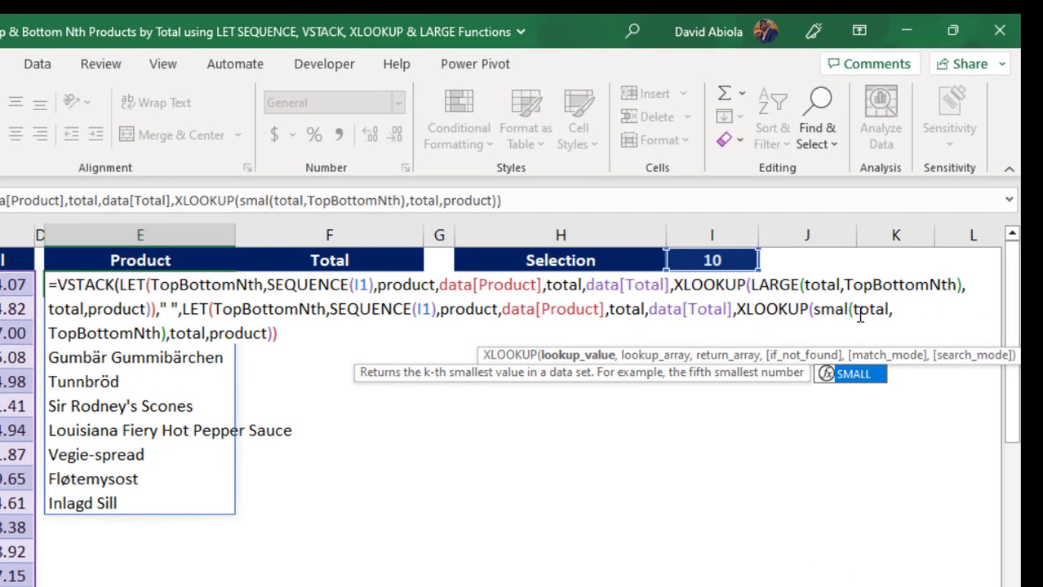
{"action": "key", "text": "Tab"}
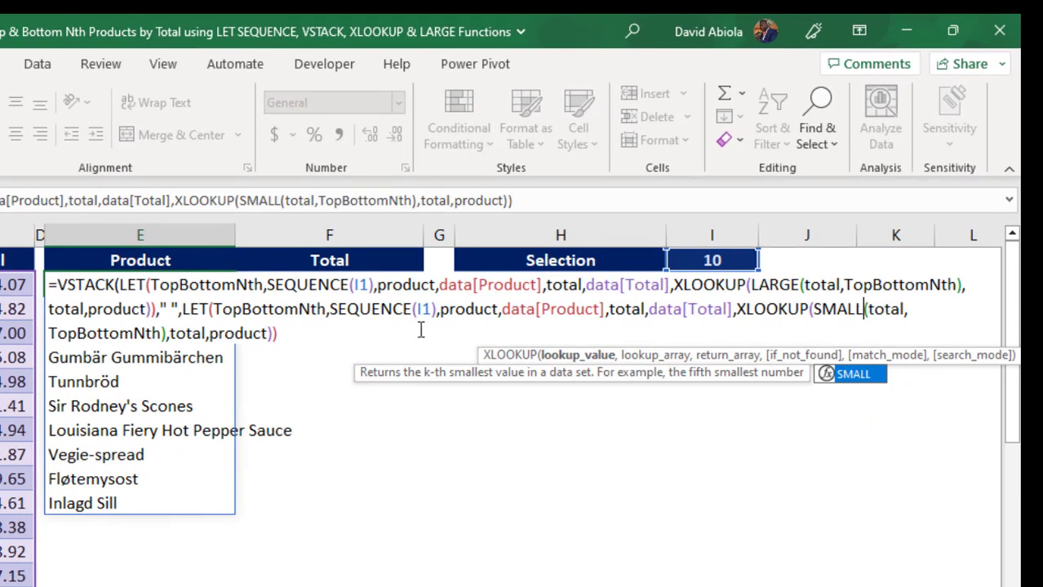
{"action": "left_click", "coordinate": [314, 332]}
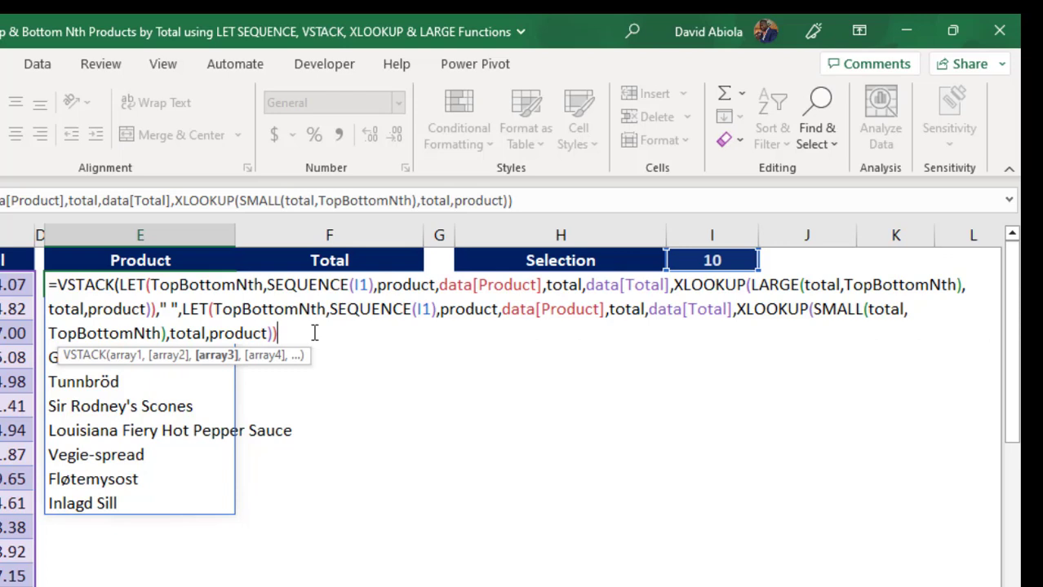
{"action": "type", "text": ")"}
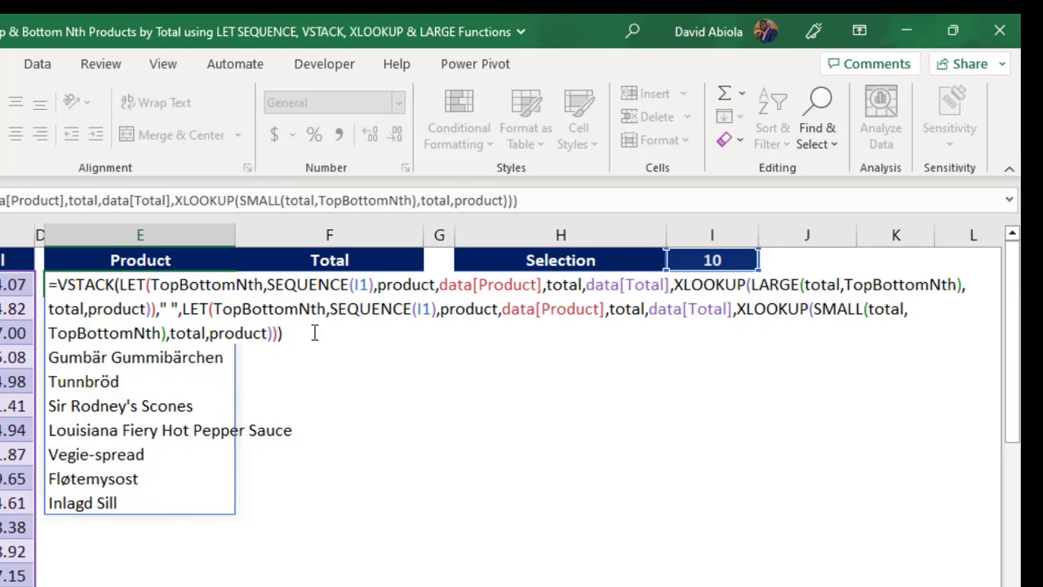
{"action": "key", "text": "ctrl+Return"}
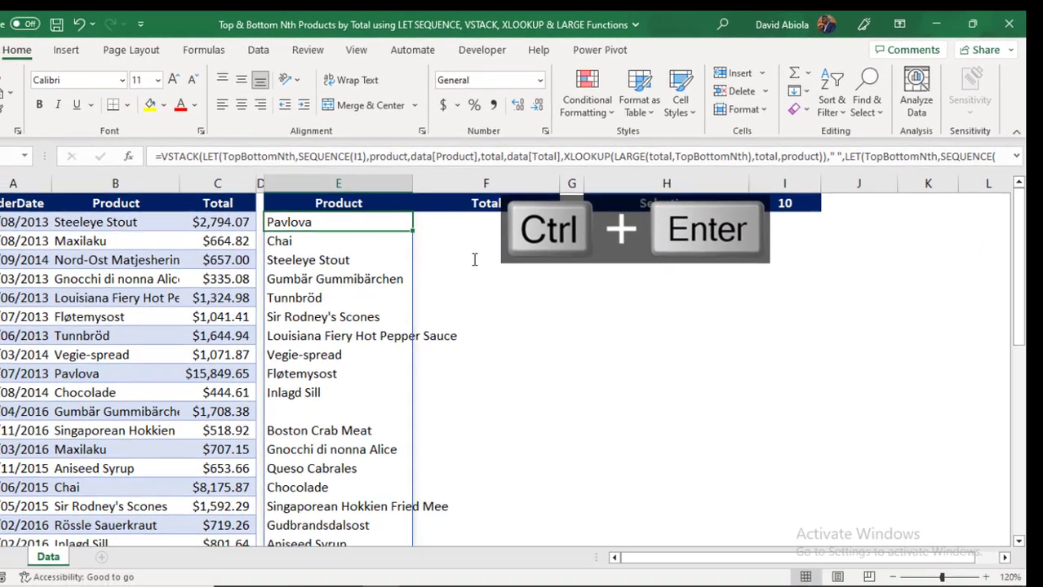
Review the stacked top and bottom products, set the selection in I1 to 3 and check both groups.
{"action": "left_click", "coordinate": [321, 383], "text": "shift"}
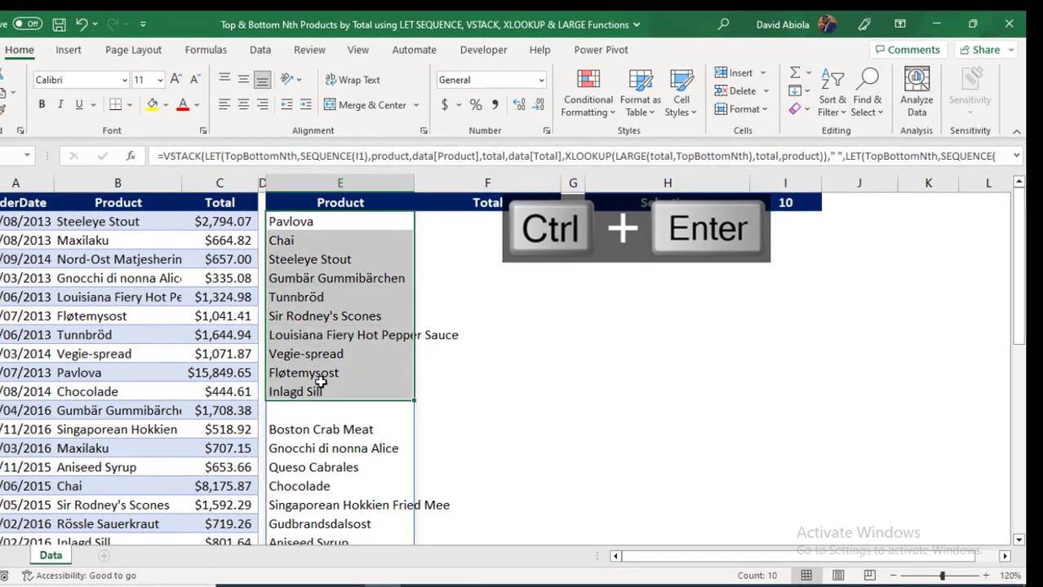
{"action": "left_click_drag", "start_coordinate": [310, 429], "coordinate": [326, 522]}
{"action": "left_click", "coordinate": [565, 399]}
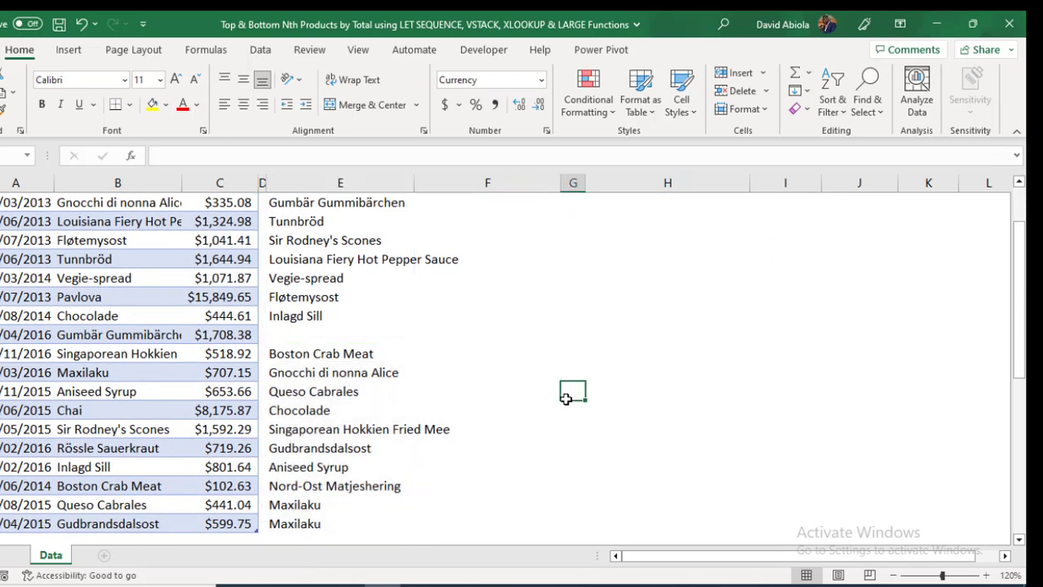
{"action": "key", "text": "ctrl+Up"}
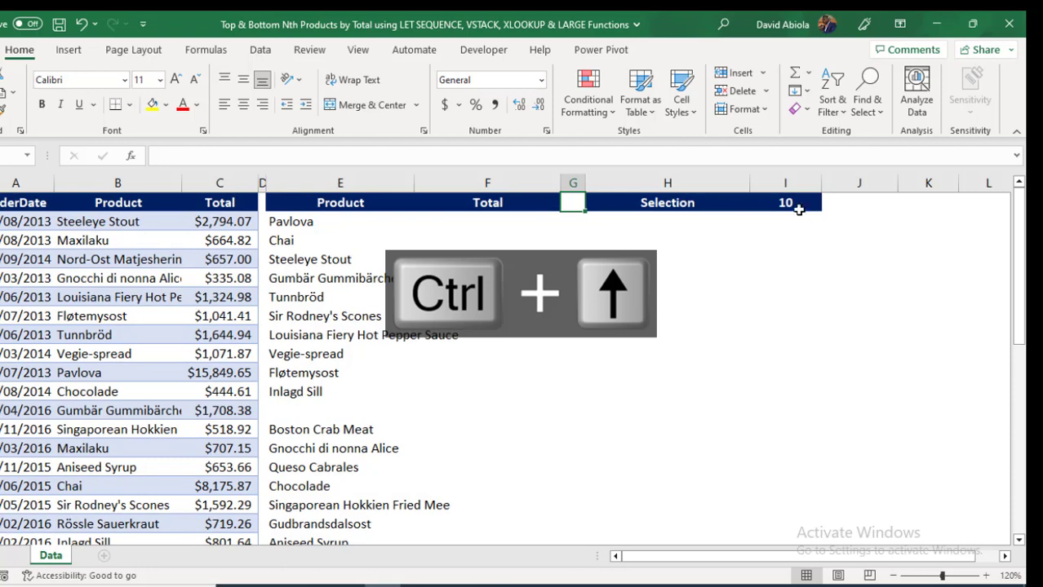
{"action": "left_click", "coordinate": [789, 201]}
{"action": "left_click", "coordinate": [827, 204]}
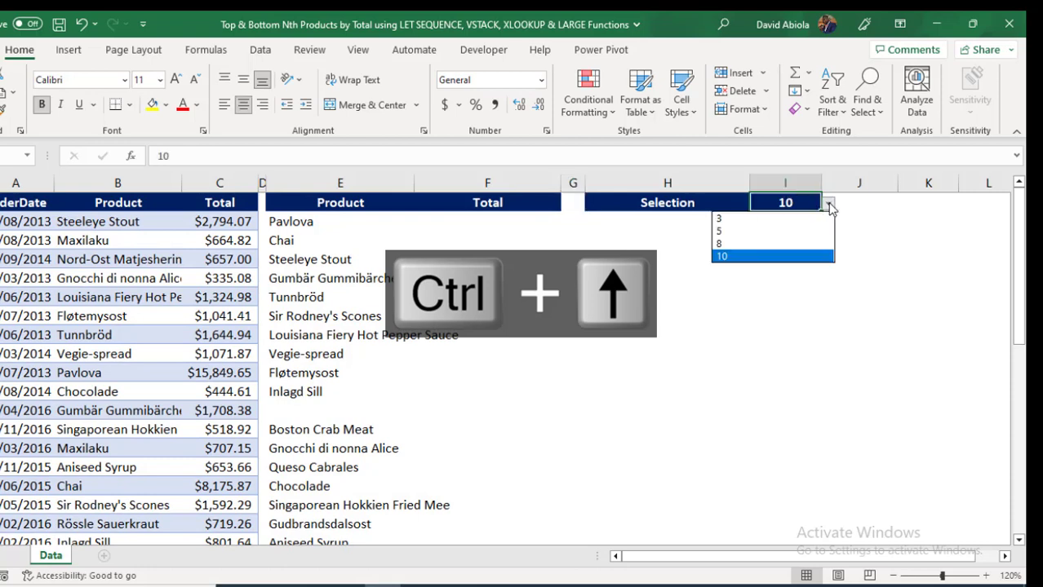
{"action": "left_click", "coordinate": [742, 218]}
{"action": "left_click_drag", "start_coordinate": [310, 223], "coordinate": [316, 253]}
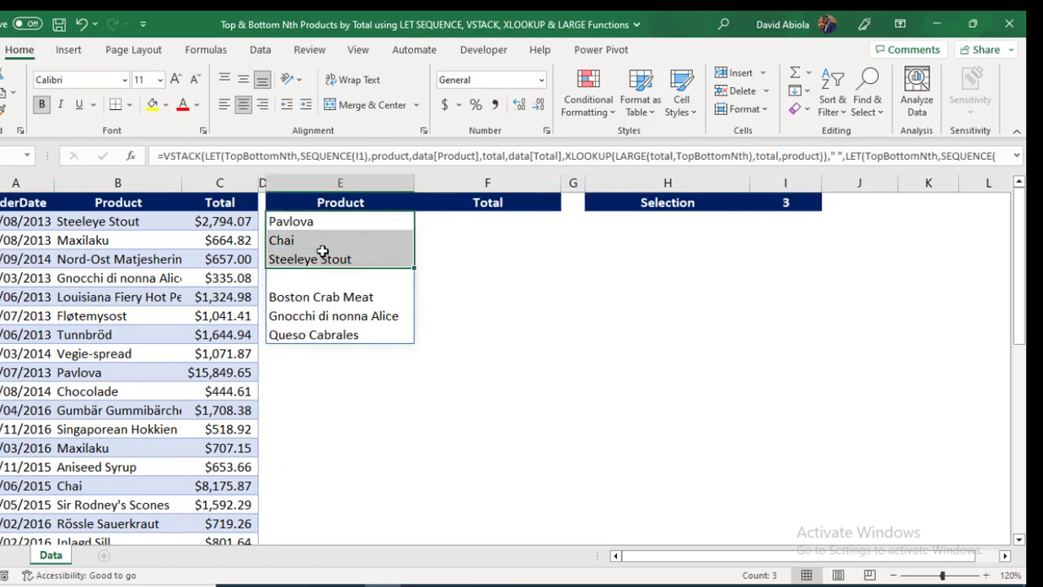
{"action": "left_click_drag", "start_coordinate": [309, 297], "coordinate": [323, 334]}
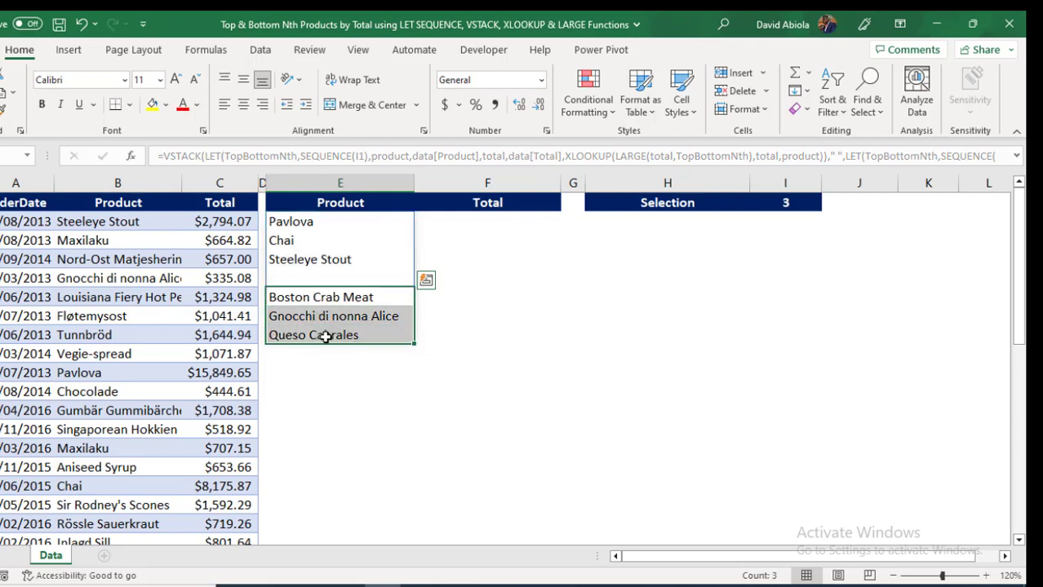
Begin an XLOOKUP formula in F2 with the spilled product list E2# as the lookup value.
{"action": "left_click", "coordinate": [507, 221]}
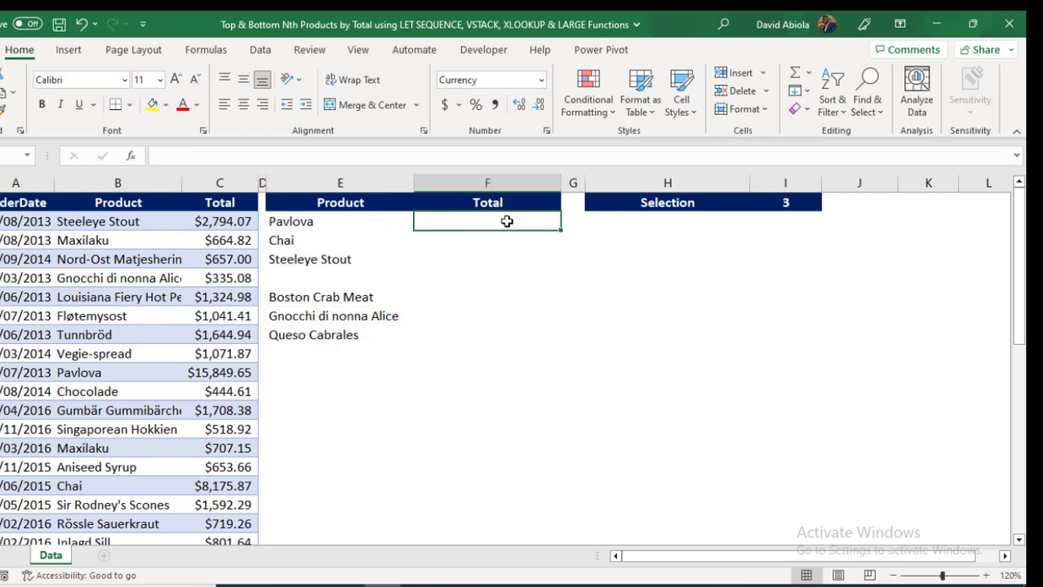
{"action": "left_click_drag", "start_coordinate": [295, 219], "coordinate": [340, 328]}
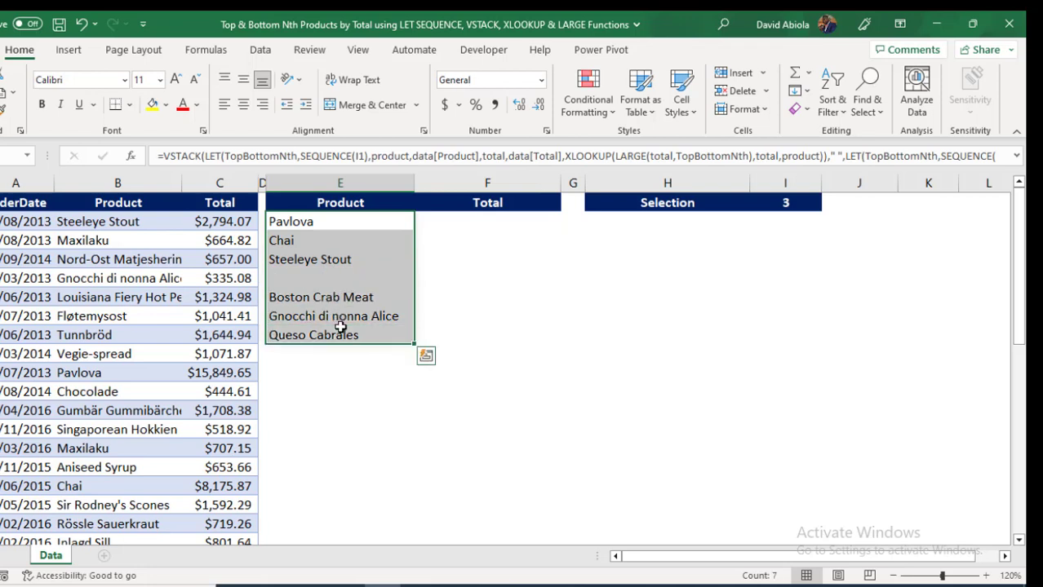
{"action": "left_click", "coordinate": [475, 224]}
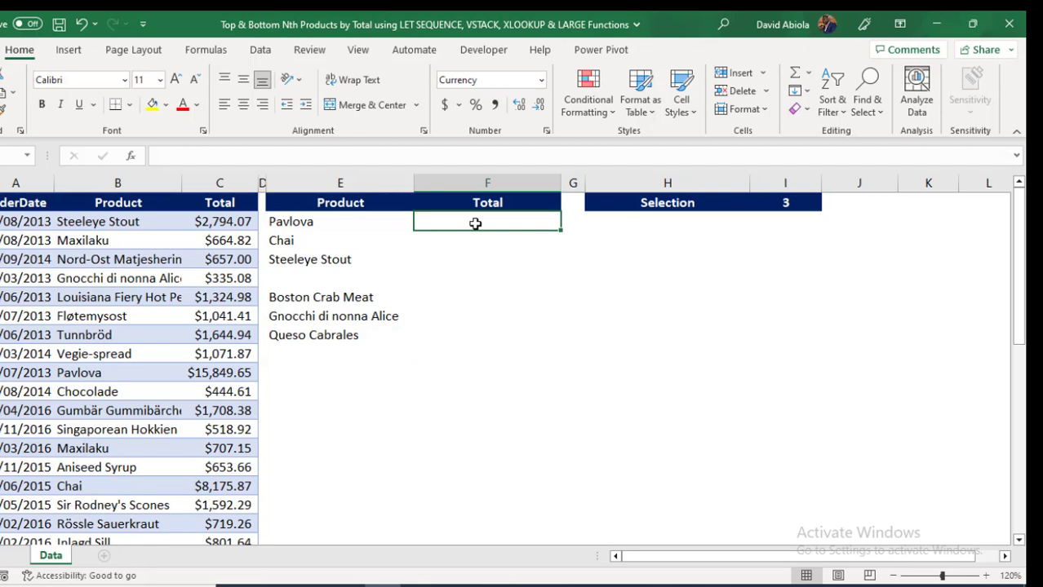
{"action": "type", "text": "=xlo"}
{"action": "key", "text": "Tab"}
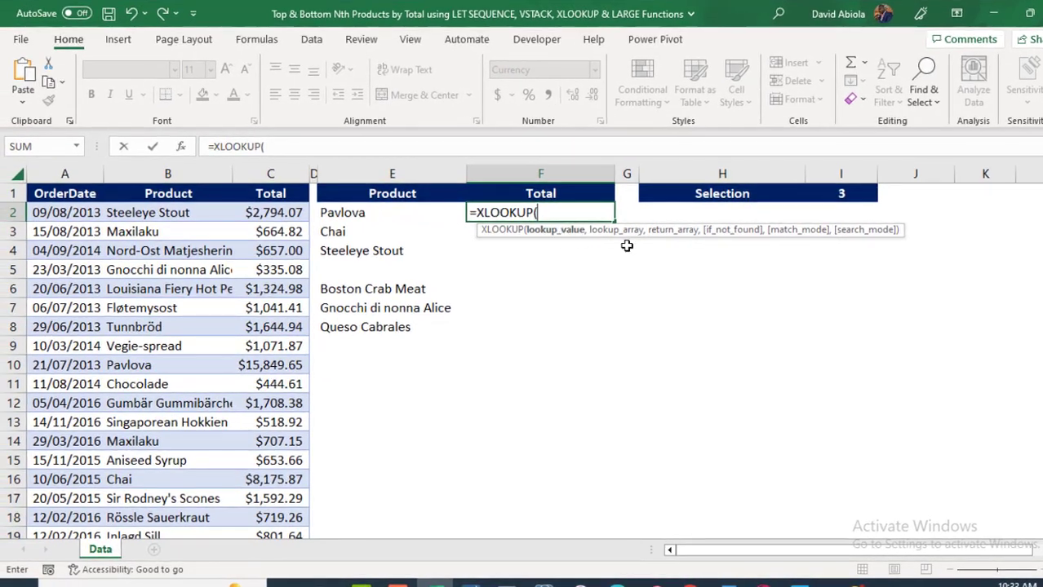
{"action": "left_click_drag", "start_coordinate": [344, 211], "coordinate": [364, 325]}
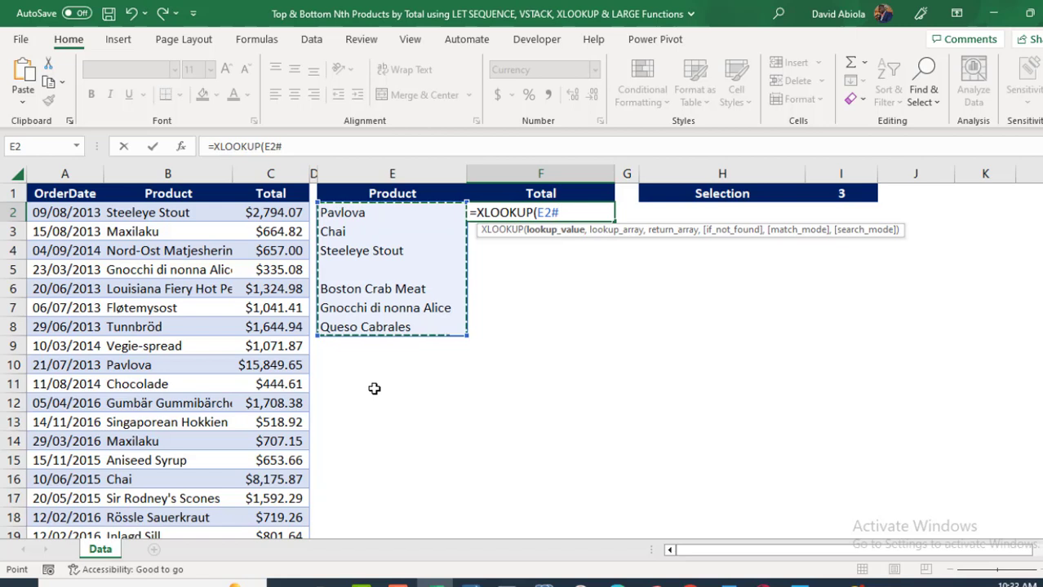
{"action": "type", "text": ","}
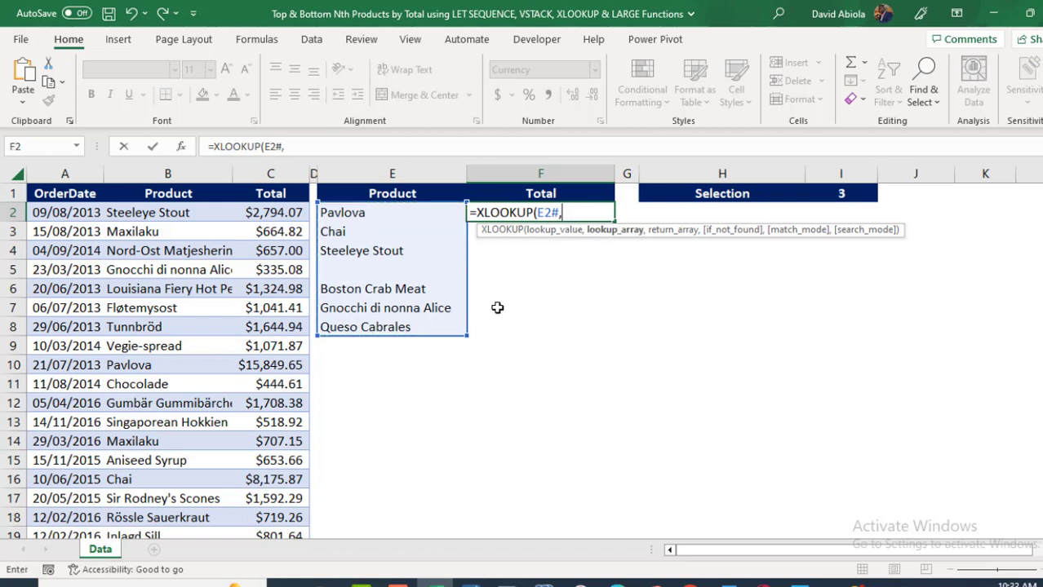
Complete the F2 XLOOKUP with data[Product] as lookup array and data[Total] as return array, enter it and check both groups' totals.
{"action": "left_click", "coordinate": [150, 184]}
{"action": "type", "text": ","}
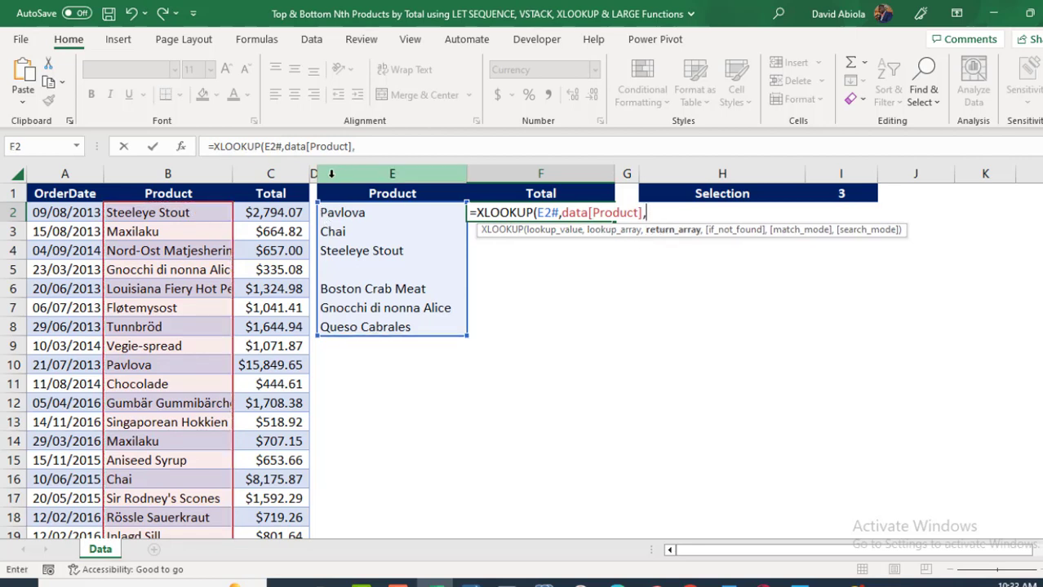
{"action": "left_click", "coordinate": [283, 185]}
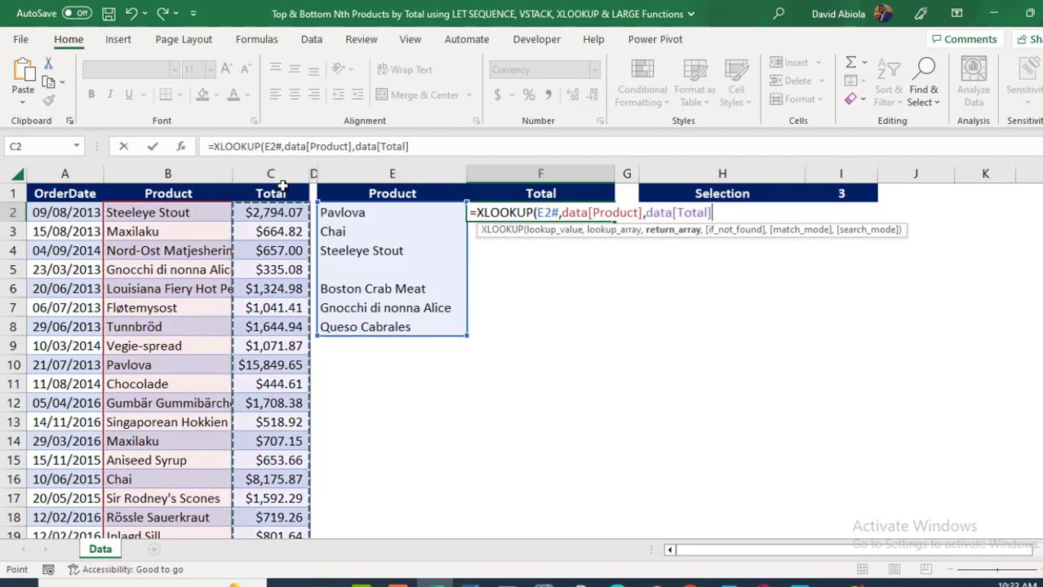
{"action": "type", "text": ")"}
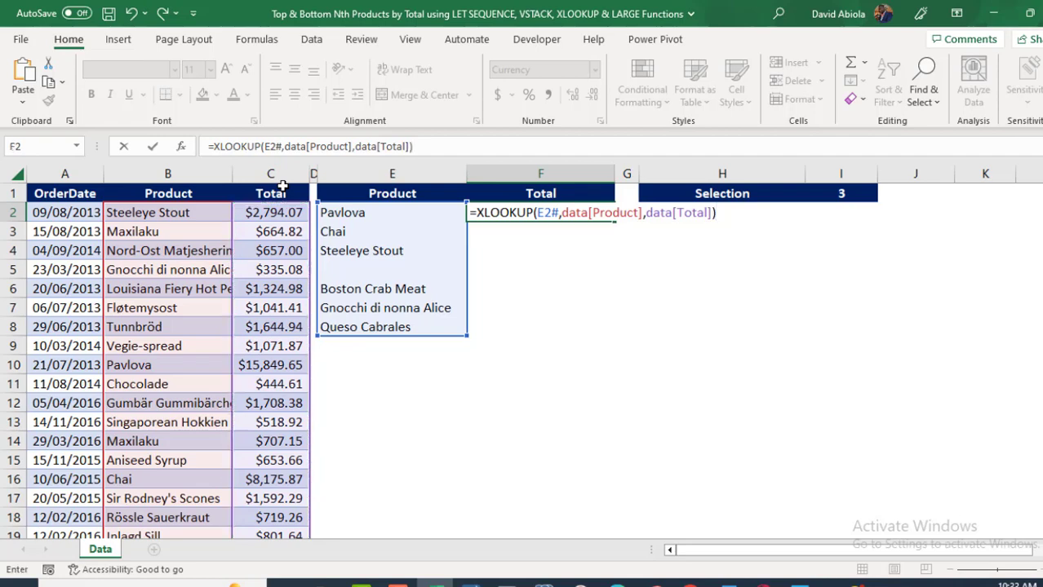
{"action": "key", "text": "ctrl+Return"}
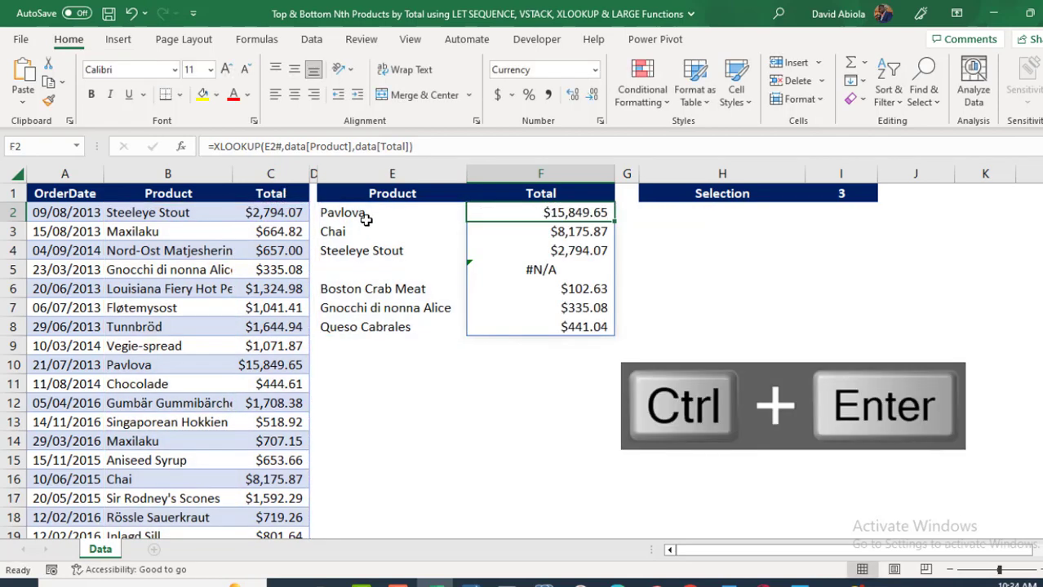
{"action": "left_click_drag", "start_coordinate": [558, 216], "coordinate": [565, 242]}
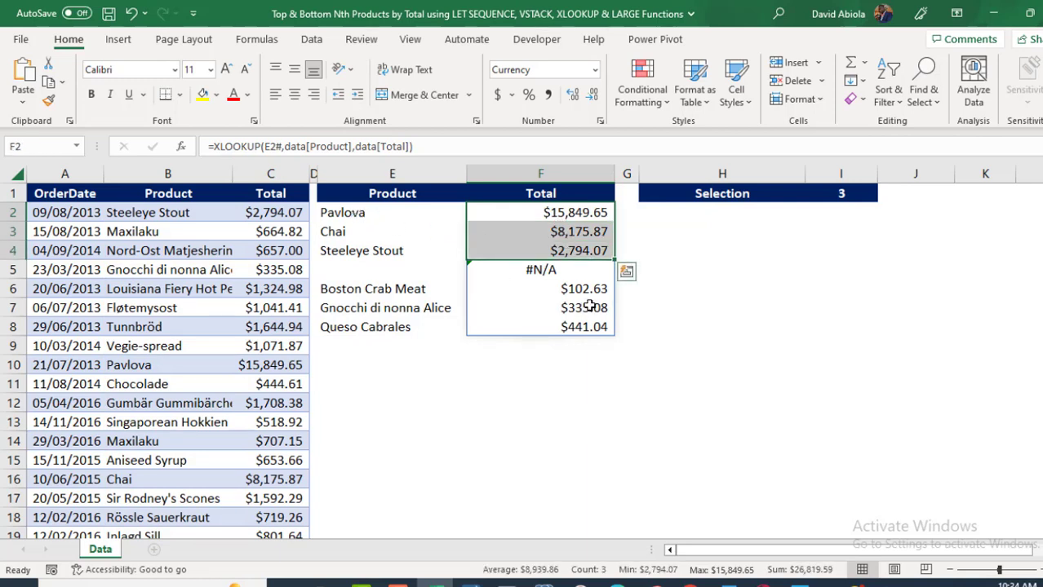
{"action": "left_click_drag", "start_coordinate": [571, 289], "coordinate": [567, 327]}
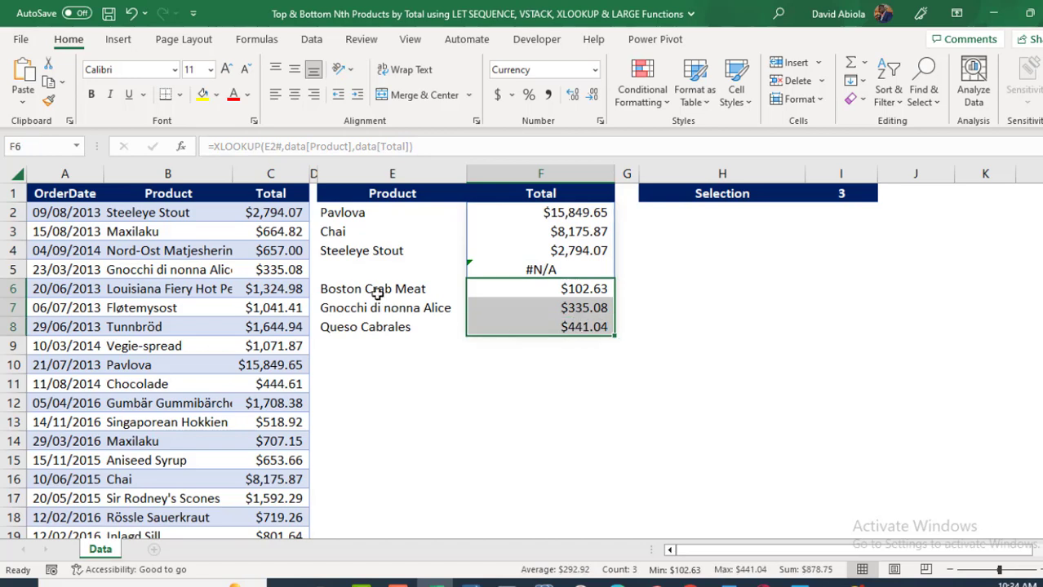
Add " " as the if_not_found argument of the XLOOKUP in F2 to blank the separator row's total, and check that row.
{"action": "left_click", "coordinate": [521, 270]}
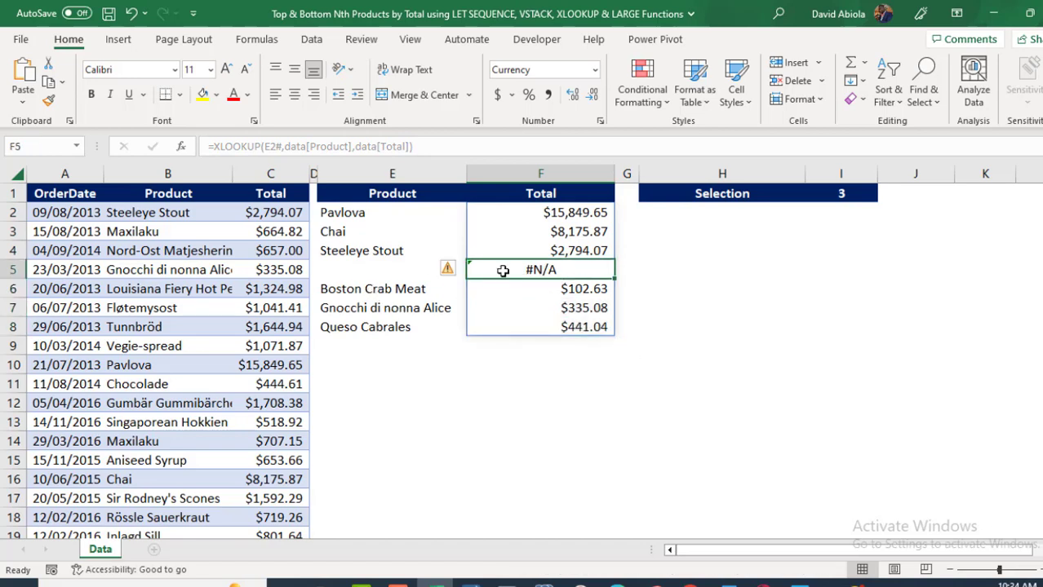
{"action": "left_click", "coordinate": [360, 272]}
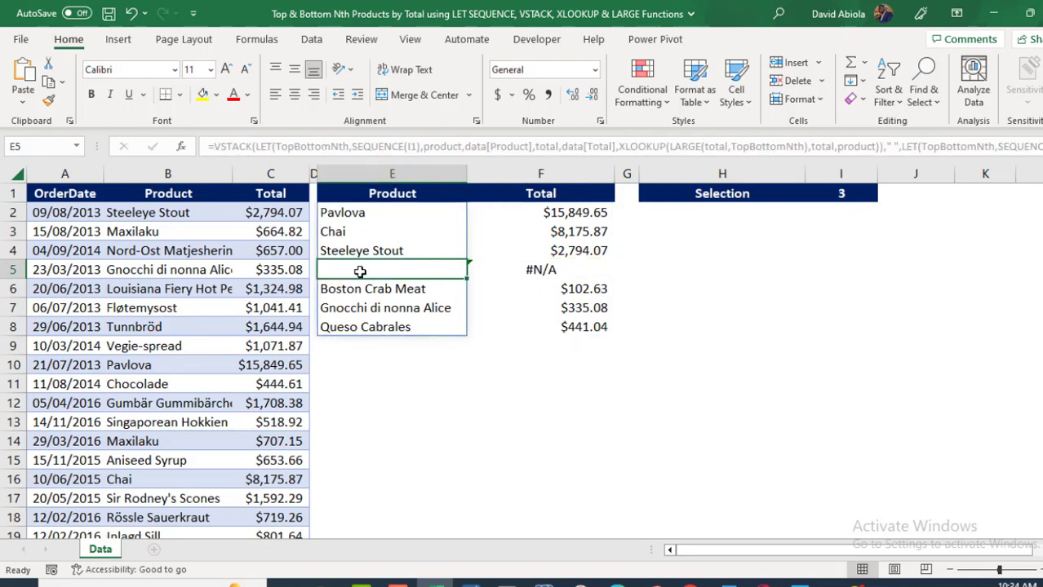
{"action": "left_click", "coordinate": [532, 270]}
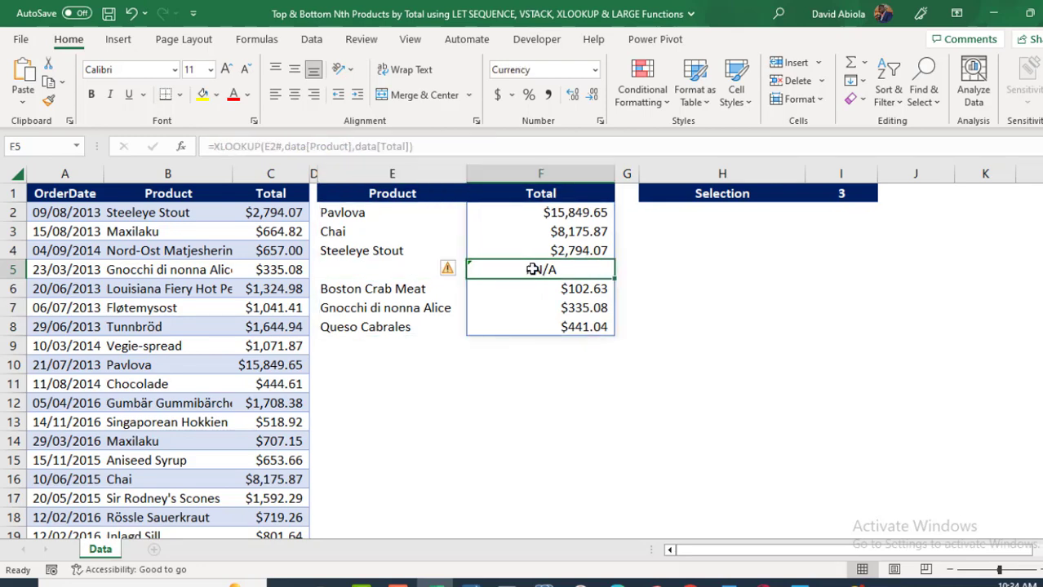
{"action": "double_click", "coordinate": [550, 211]}
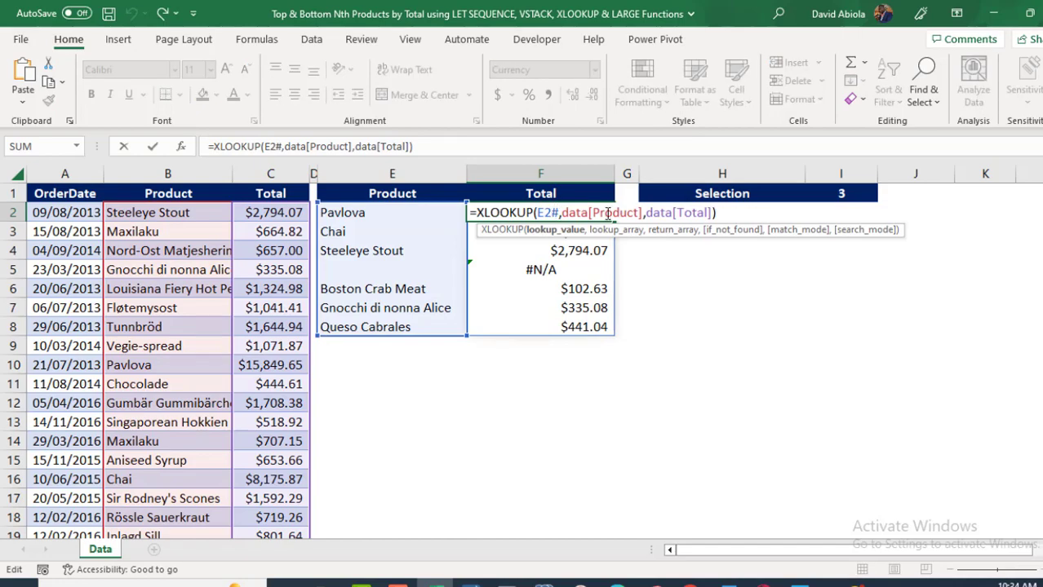
{"action": "left_click", "coordinate": [713, 213]}
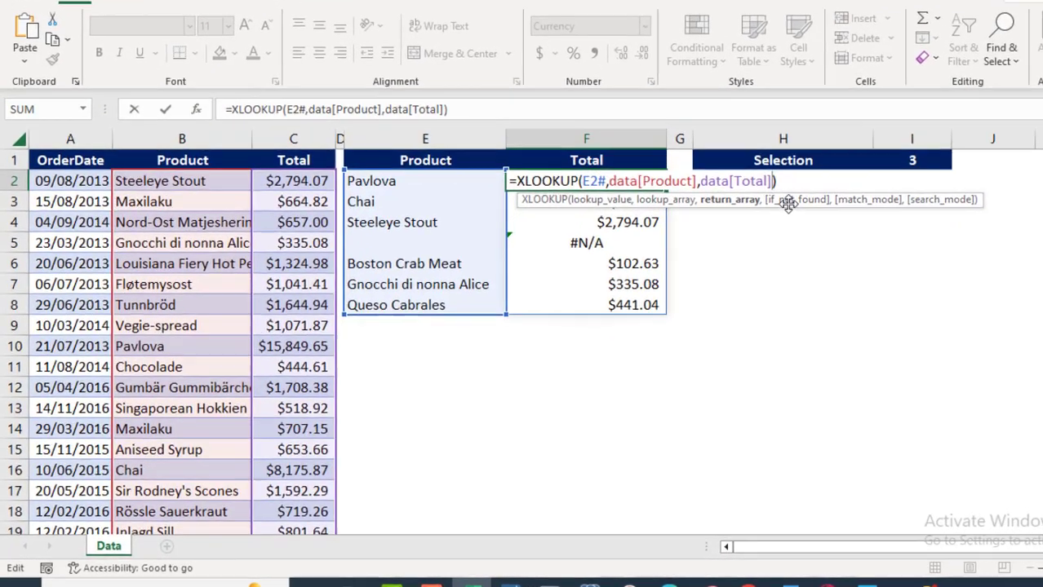
{"action": "type", "text": ","}
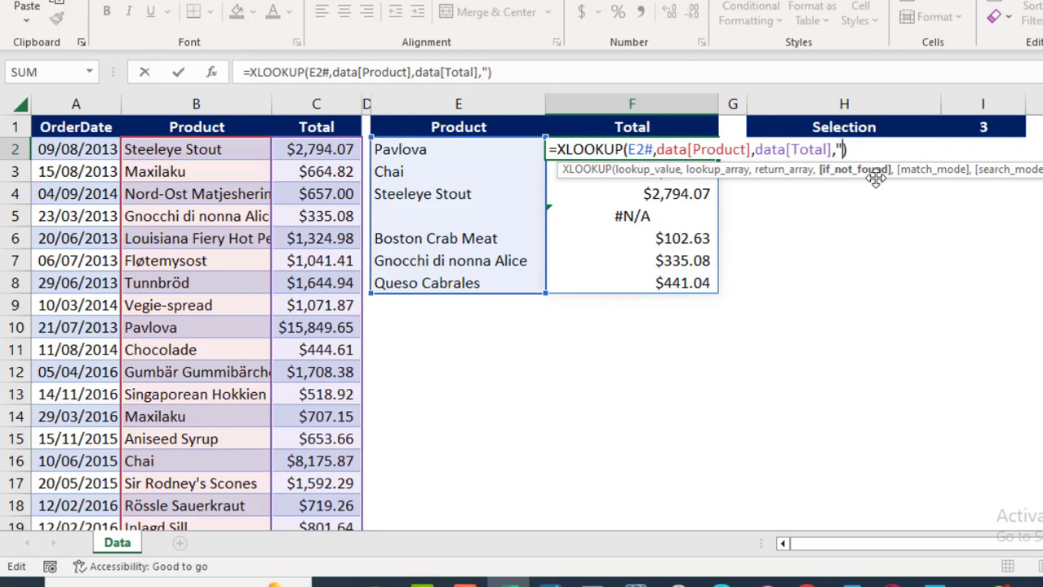
{"action": "type", "text": "\""}
{"action": "key", "text": "ctrl+Return"}
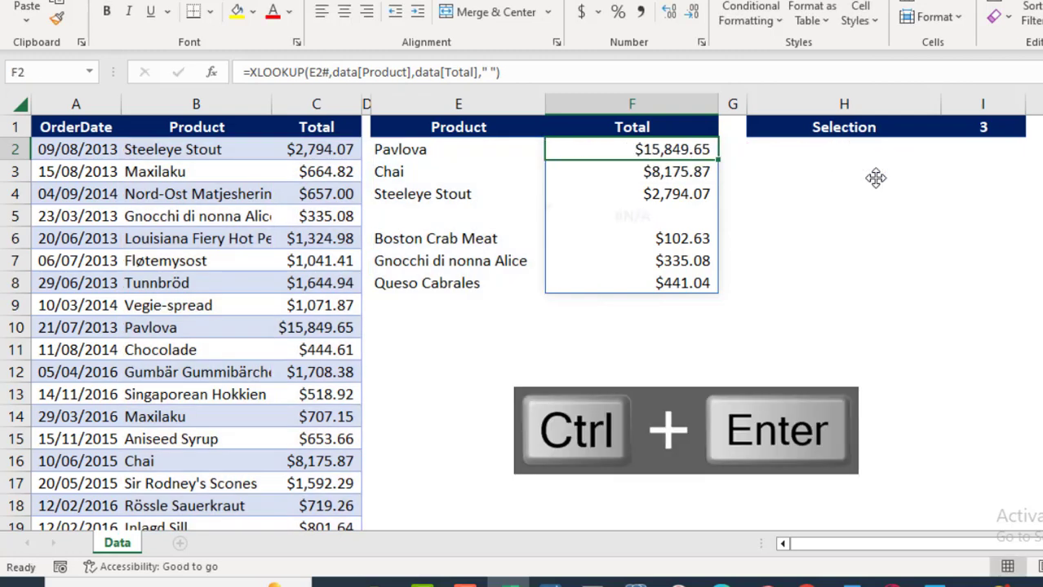
{"action": "left_click", "coordinate": [628, 212]}
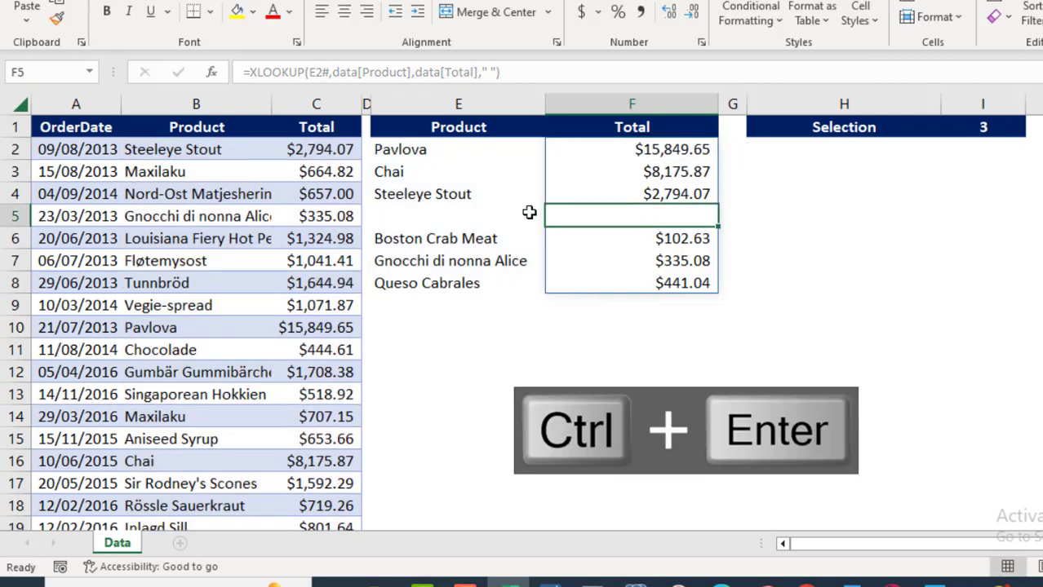
{"action": "left_click_drag", "start_coordinate": [396, 229], "coordinate": [582, 212]}
{"action": "left_click", "coordinate": [589, 212]}
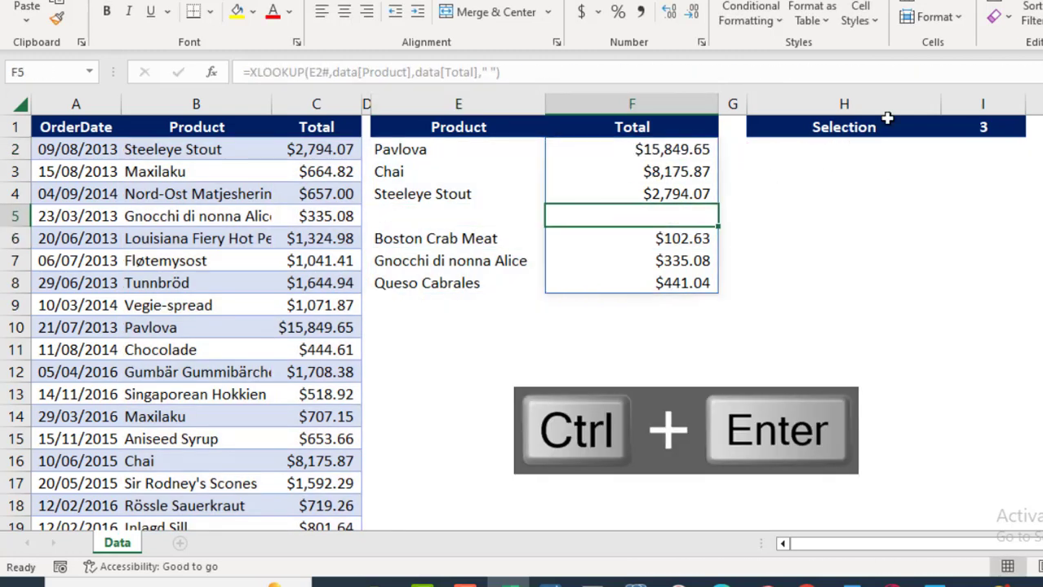
Set the selection in I1 to 5 and check the spilled products and their totals.
{"action": "left_click", "coordinate": [996, 127]}
{"action": "left_click", "coordinate": [1033, 128]}
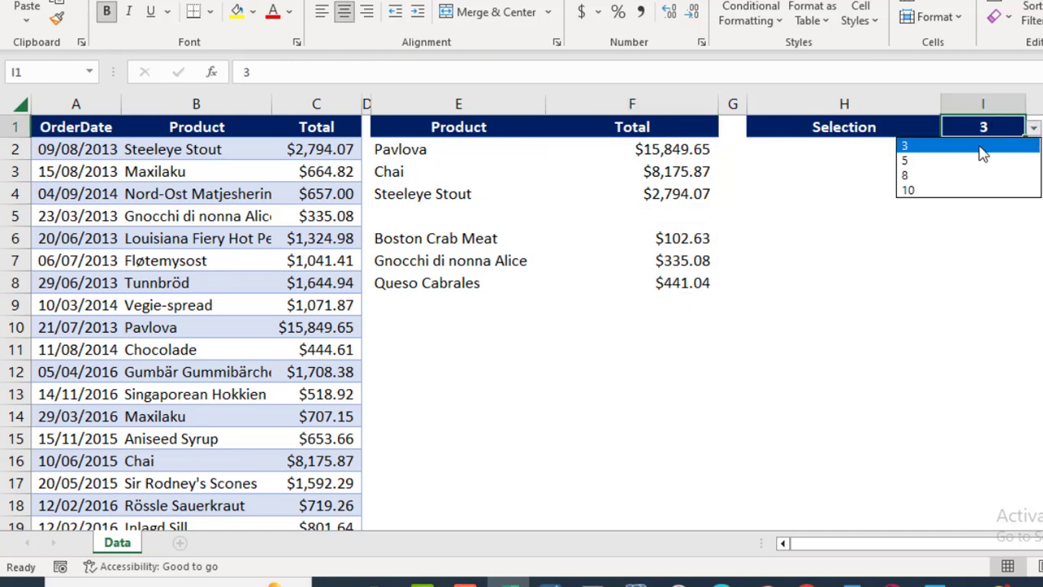
{"action": "left_click", "coordinate": [955, 162]}
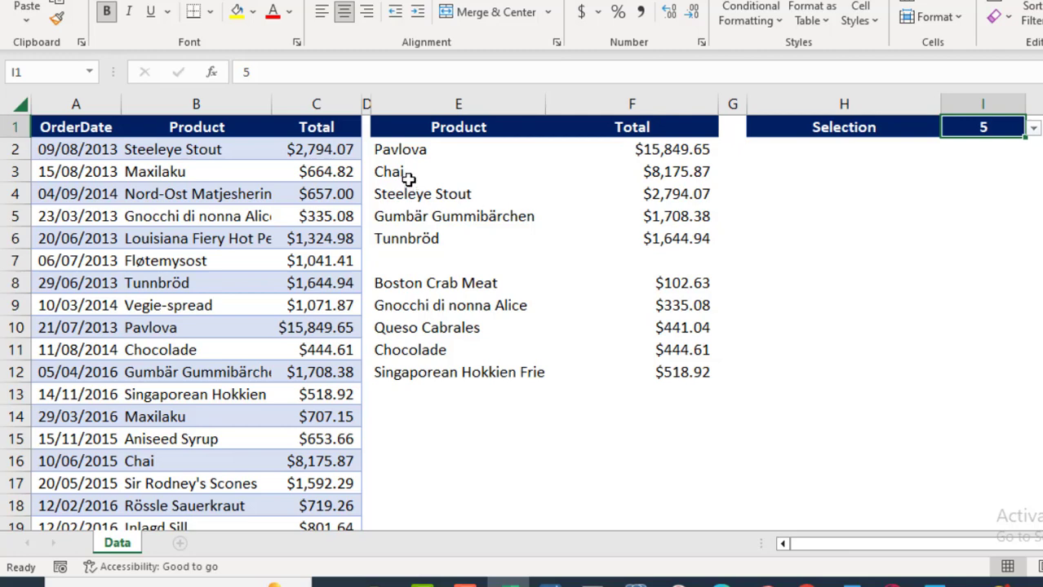
{"action": "left_click_drag", "start_coordinate": [398, 150], "coordinate": [423, 370]}
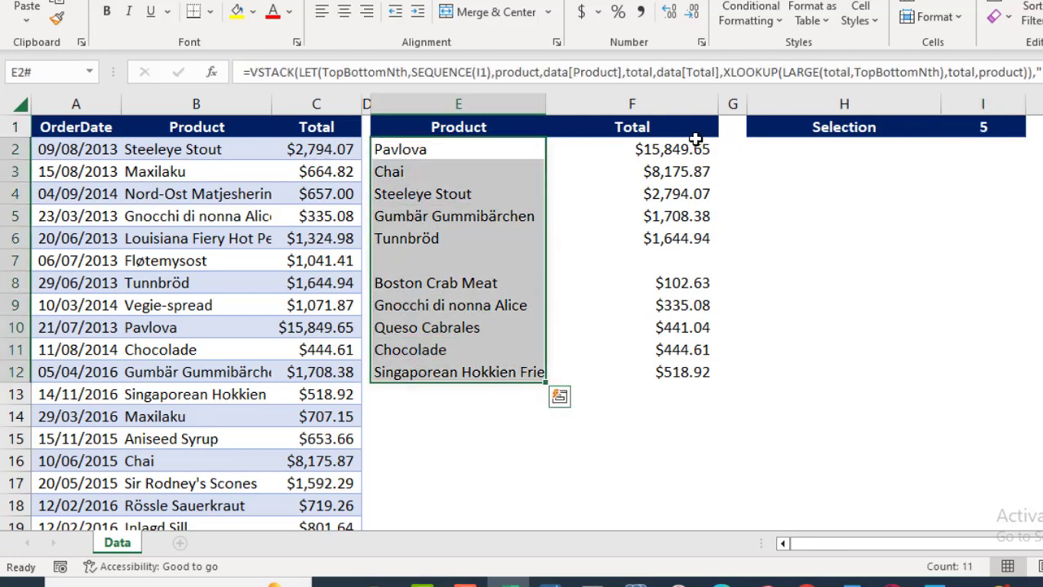
{"action": "left_click_drag", "start_coordinate": [693, 150], "coordinate": [695, 353]}
Sort the source data table by its Total column from largest to smallest.
{"action": "left_click", "coordinate": [329, 152]}
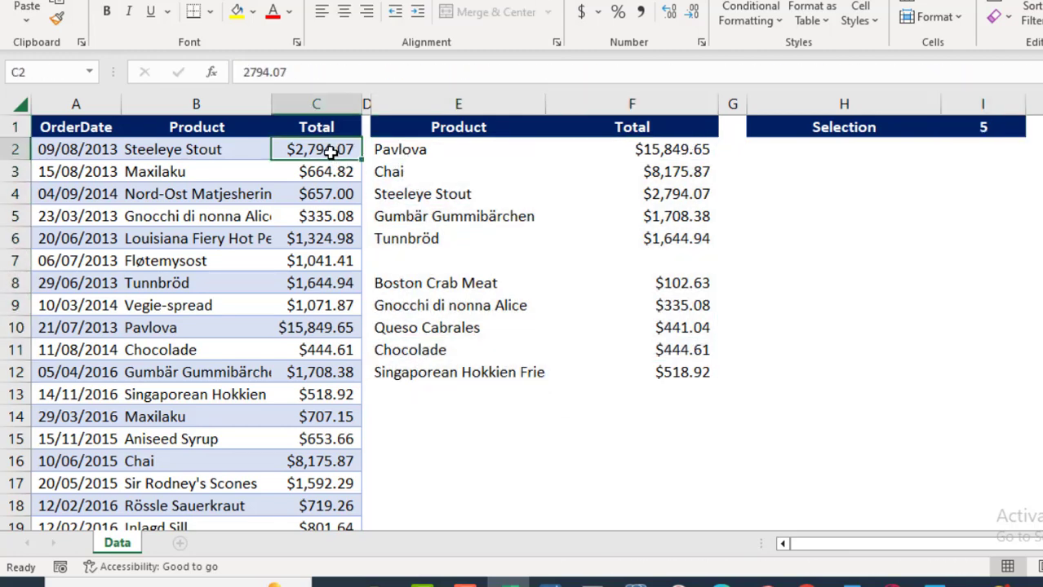
{"action": "right_click", "coordinate": [329, 152]}
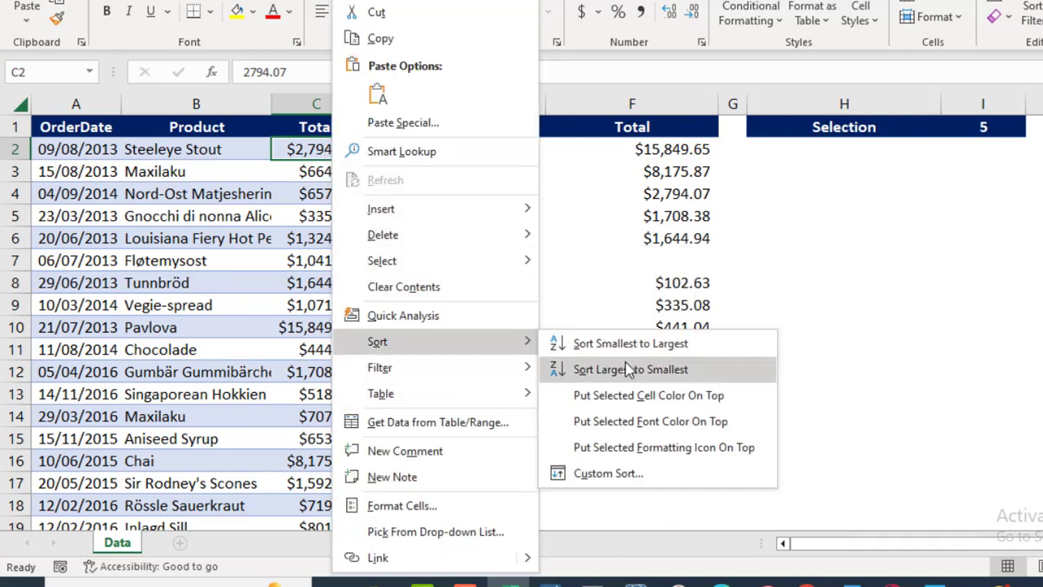
{"action": "left_click", "coordinate": [628, 372]}
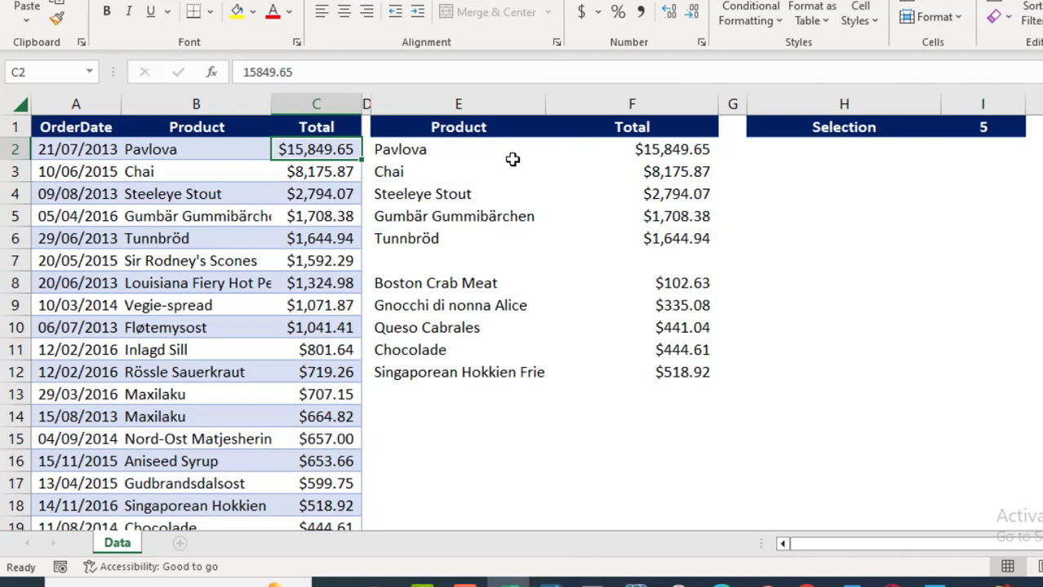
Compare the top five products and totals in the formula results with the first five rows of the sorted table.
{"action": "left_click_drag", "start_coordinate": [392, 155], "coordinate": [401, 238]}
{"action": "left_click", "coordinate": [174, 146]}
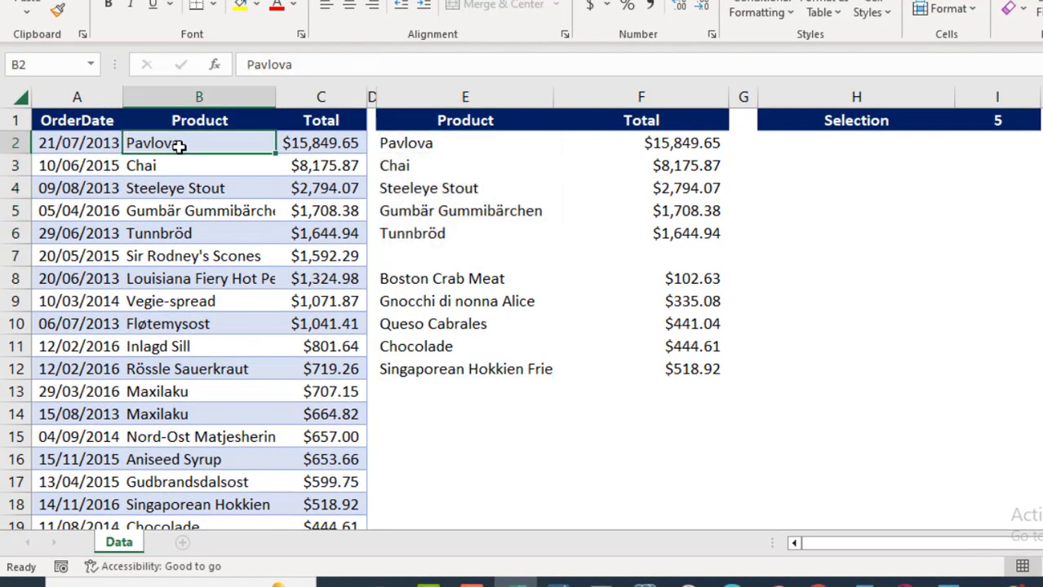
{"action": "left_click", "coordinate": [171, 182]}
{"action": "left_click", "coordinate": [172, 167]}
{"action": "left_click", "coordinate": [180, 210]}
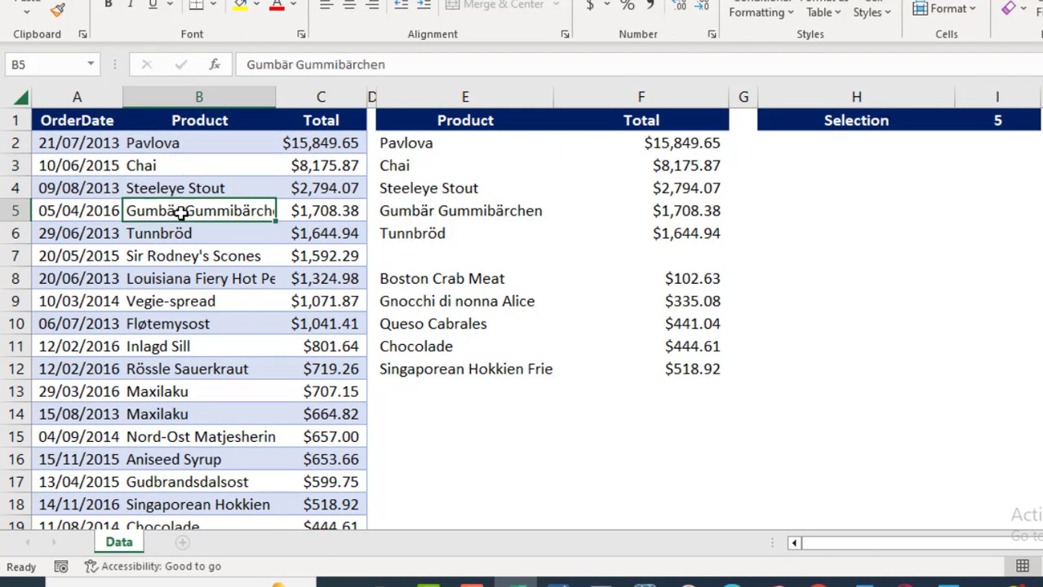
{"action": "left_click", "coordinate": [178, 234]}
{"action": "left_click_drag", "start_coordinate": [349, 233], "coordinate": [315, 149]}
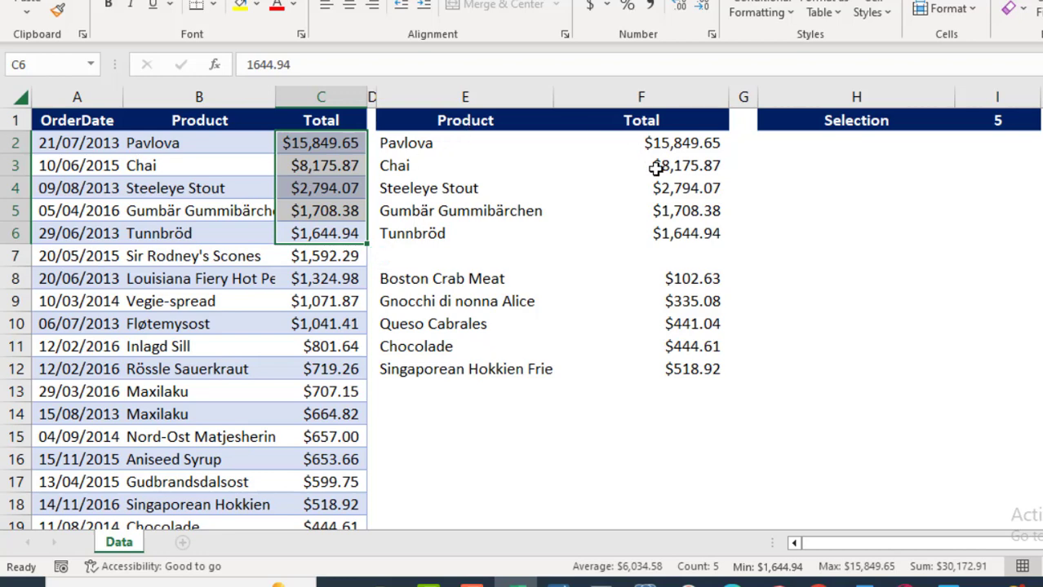
Compare the bottom five totals in the formula results with the last five rows of the sorted table, and return to row 1.
{"action": "left_click", "coordinate": [319, 295]}
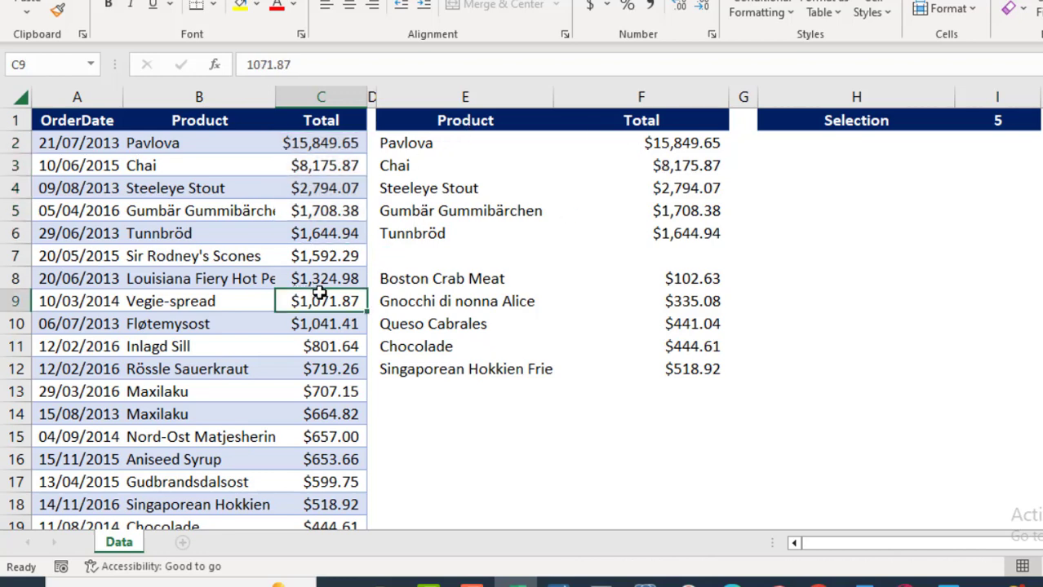
{"action": "key", "text": "ctrl+Down"}
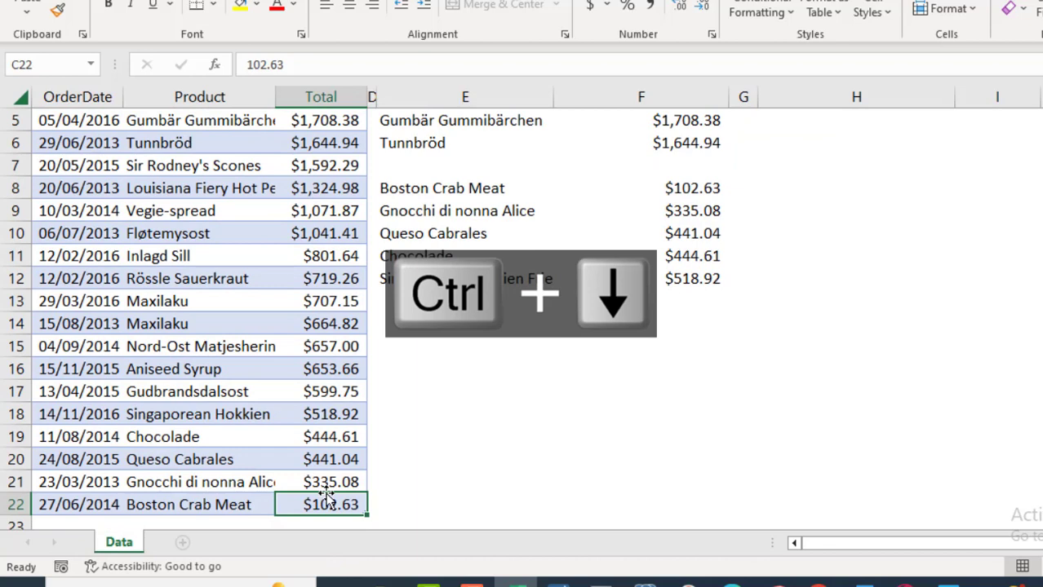
{"action": "left_click_drag", "start_coordinate": [325, 495], "coordinate": [324, 415]}
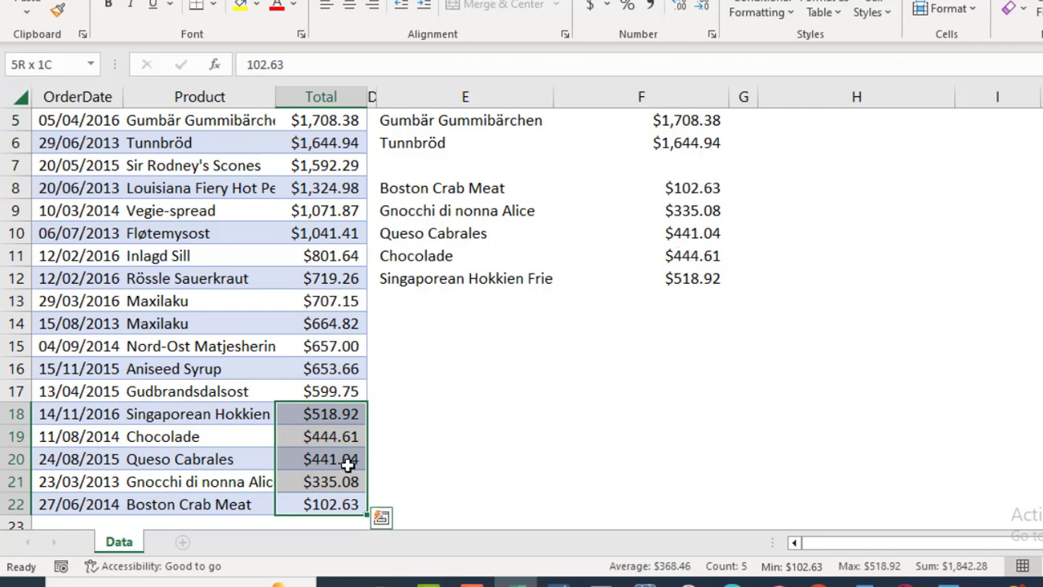
{"action": "left_click", "coordinate": [732, 301]}
{"action": "key", "text": "ctrl+Up"}
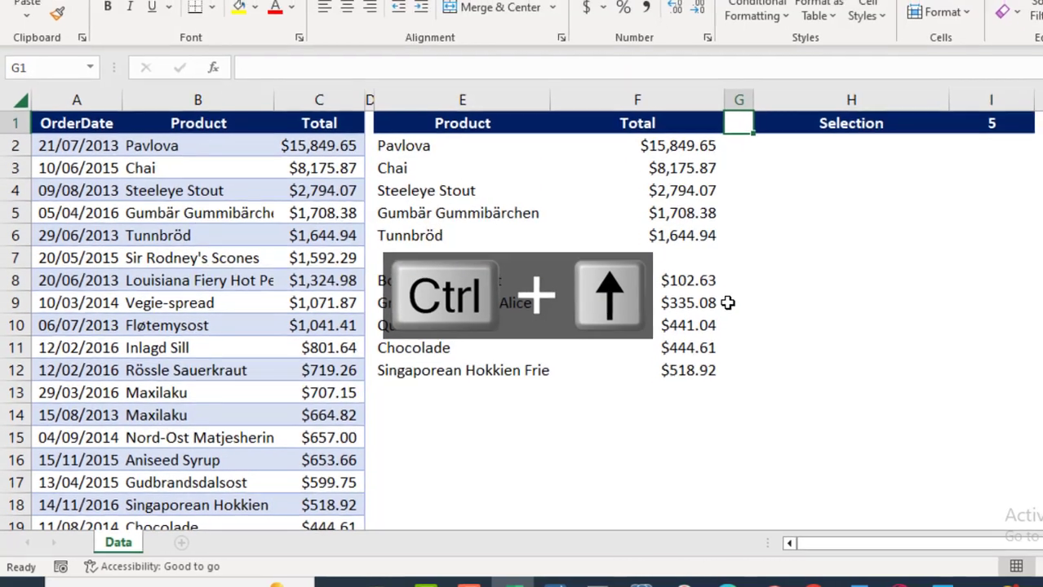